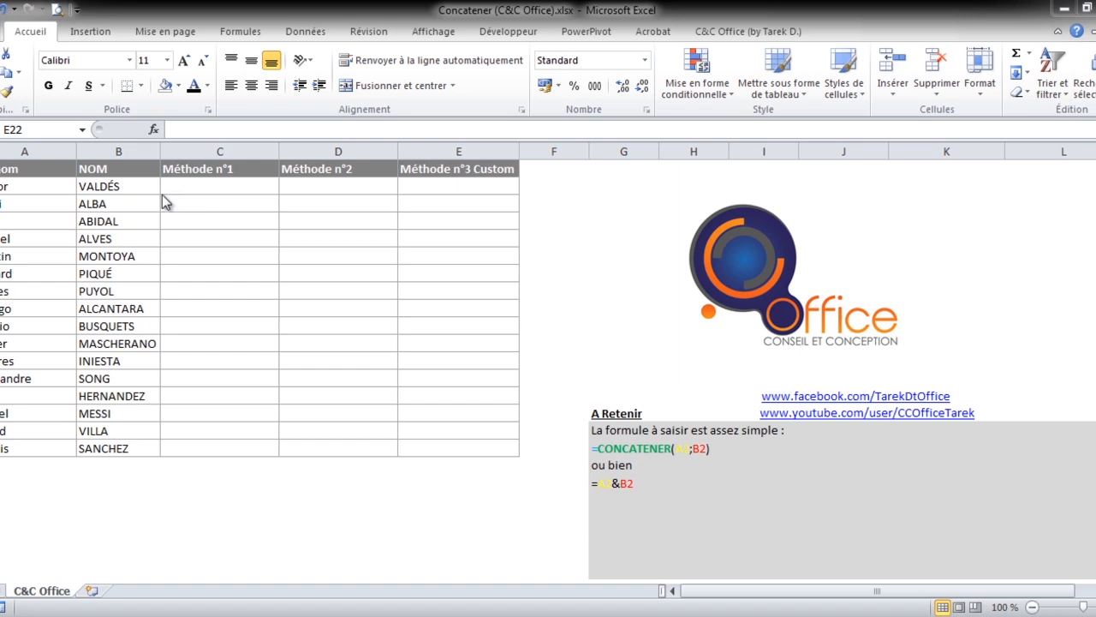
pyautogui.click(45, 188)
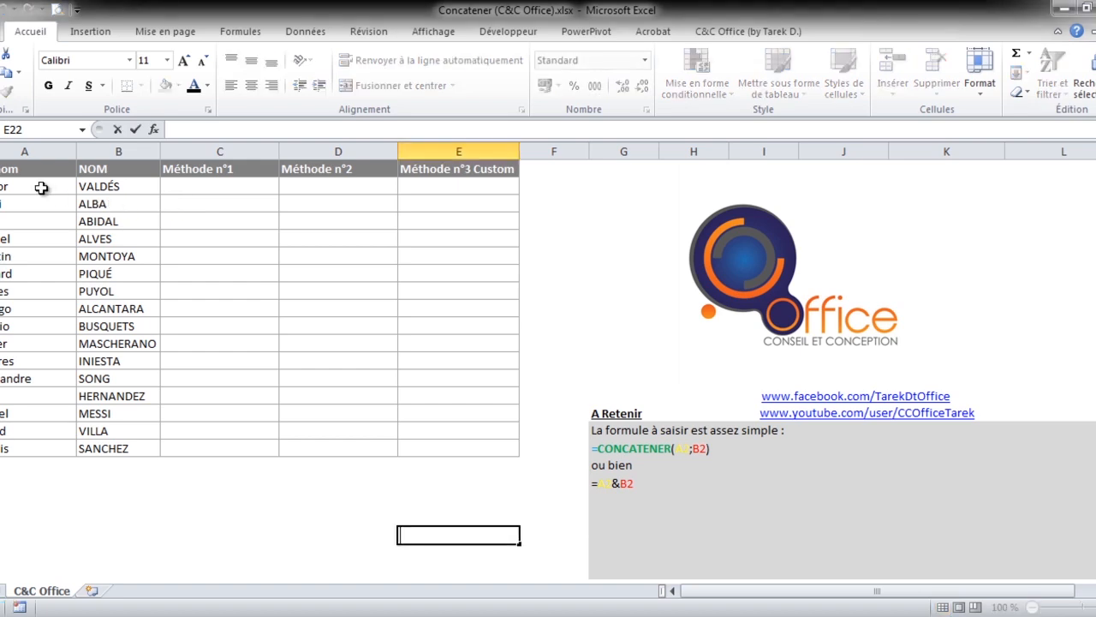
pyautogui.click(45, 188)
pyautogui.click(108, 186)
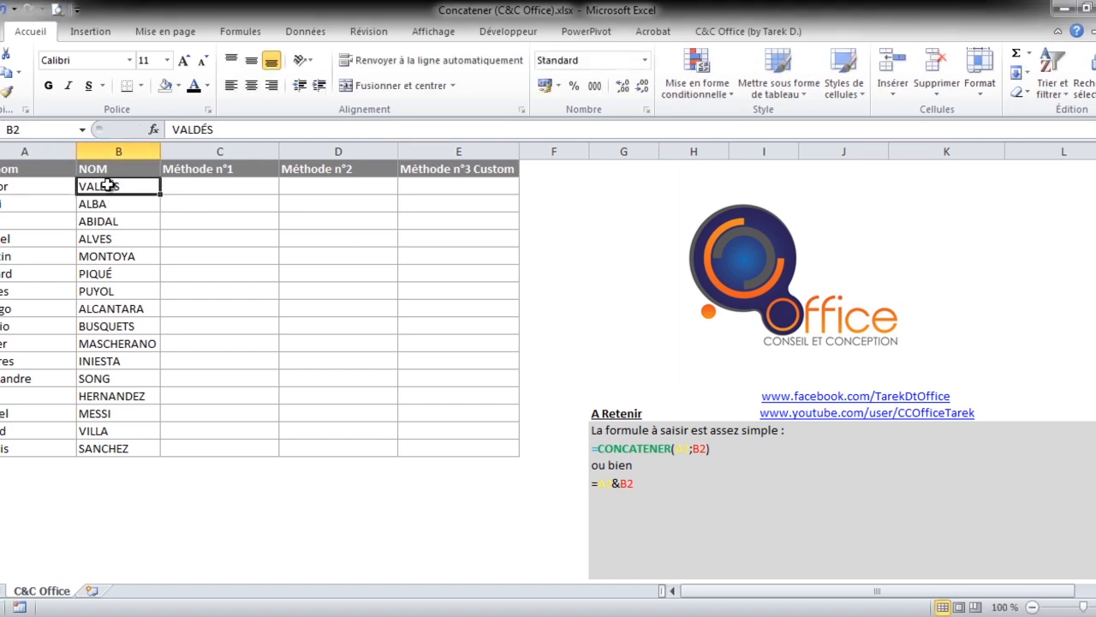
pyautogui.click(213, 186)
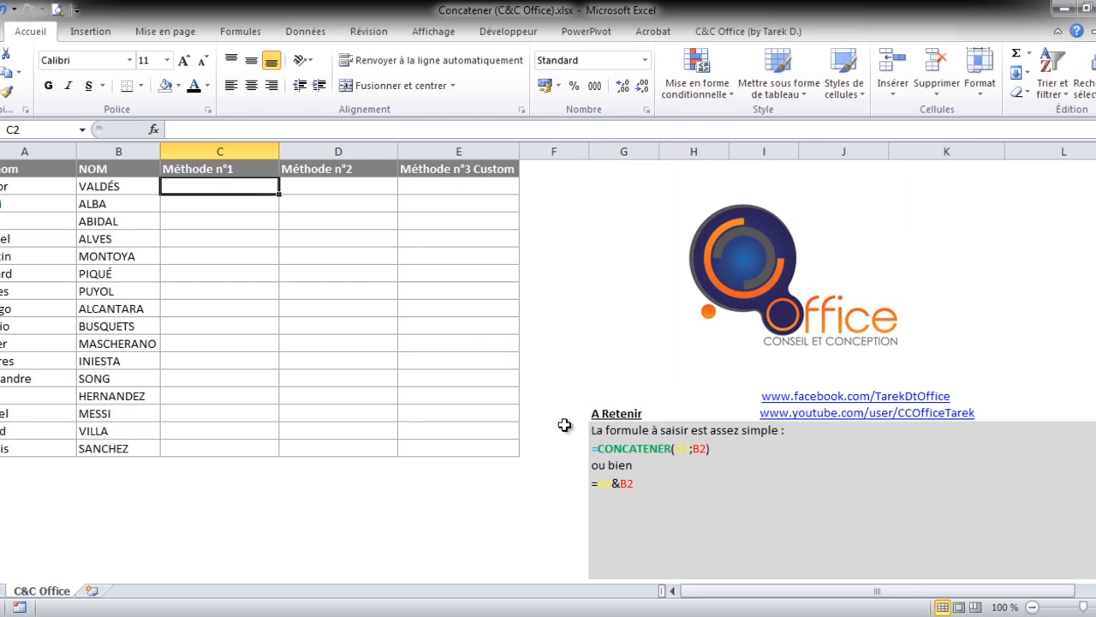
pyautogui.click(646, 432)
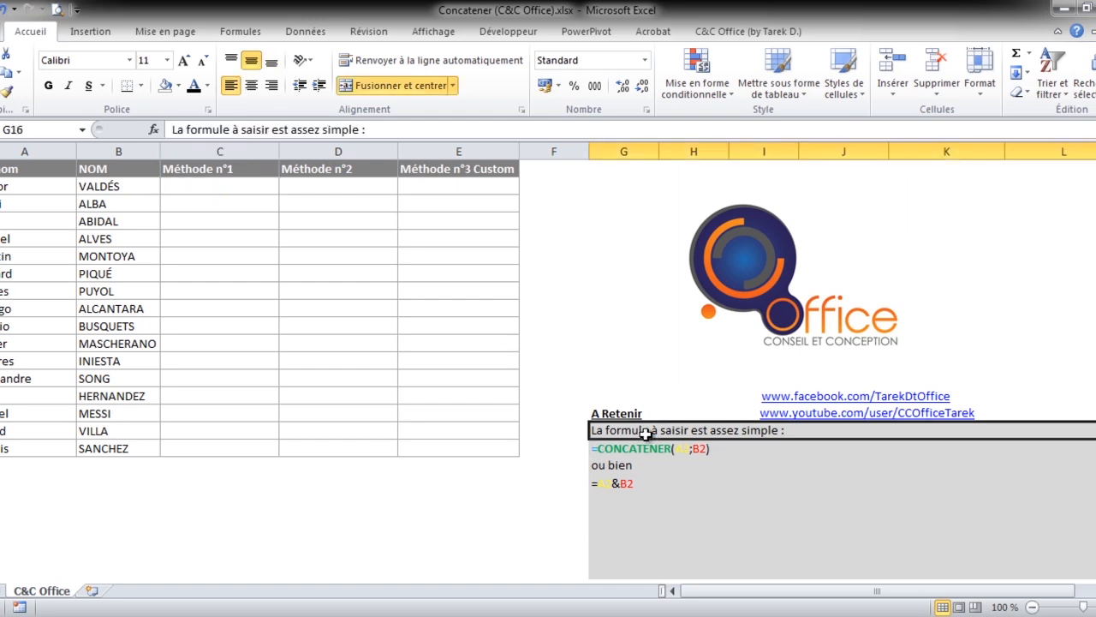
# Step: Enter the formula =CONCATENER(A2;B2) in cell C2 to join the first name and surname without a space
pyautogui.click(237, 175)
pyautogui.click(237, 184)
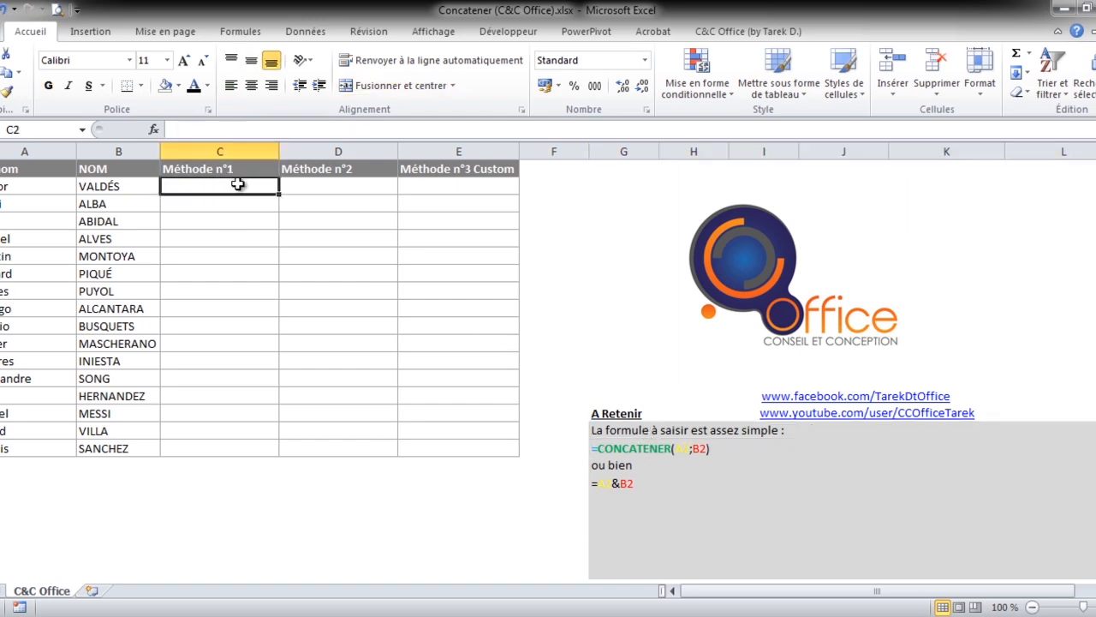
pyautogui.write('=')
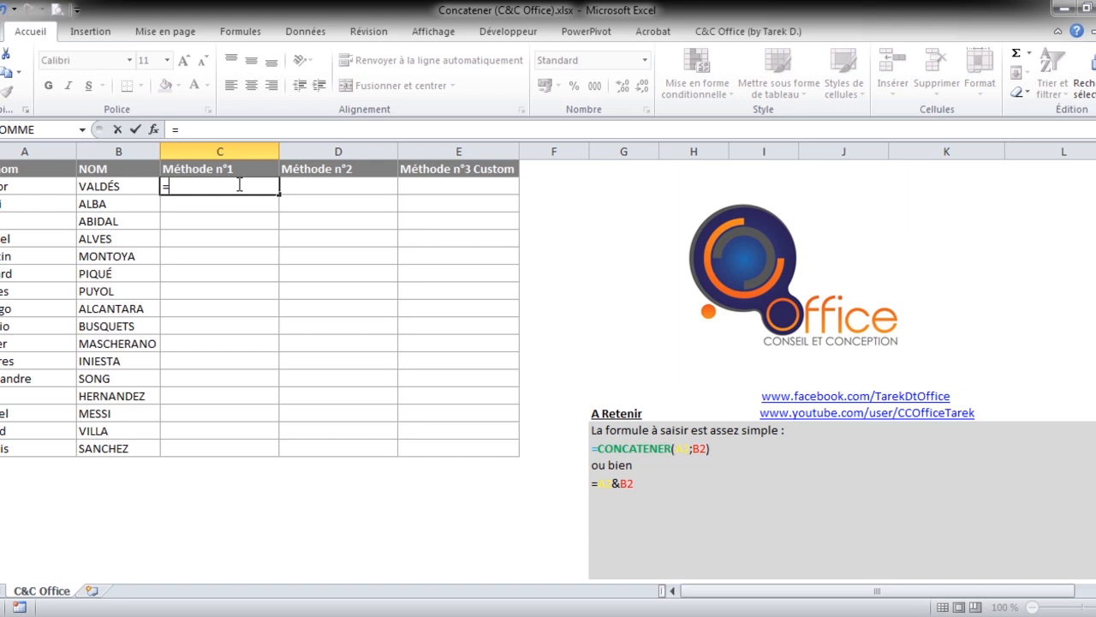
pyautogui.write('concc')
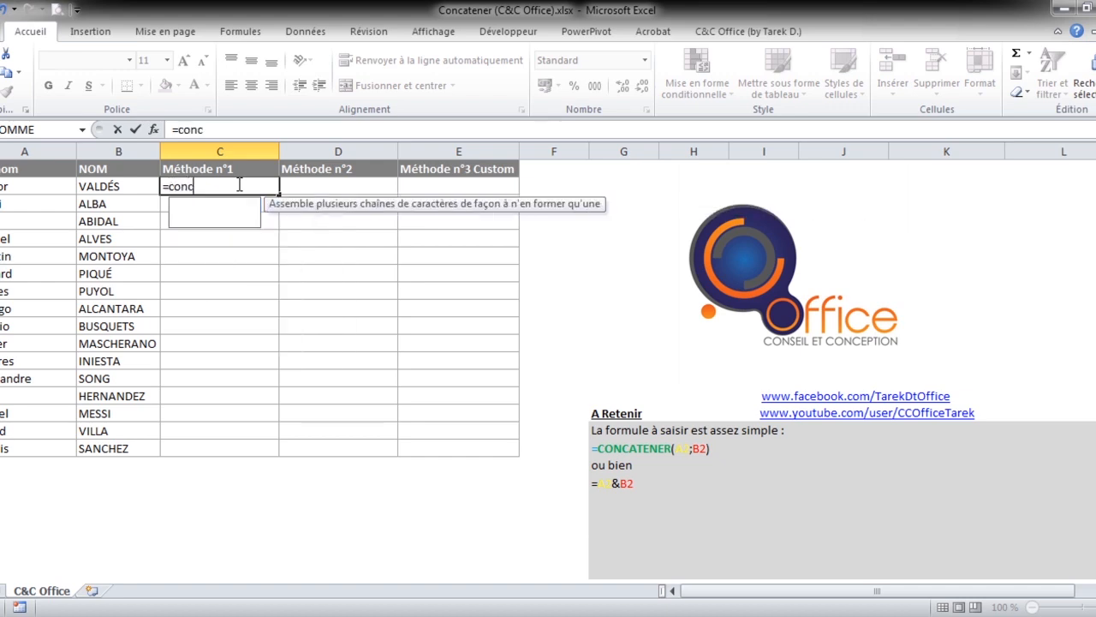
pyautogui.press('BackSpace')
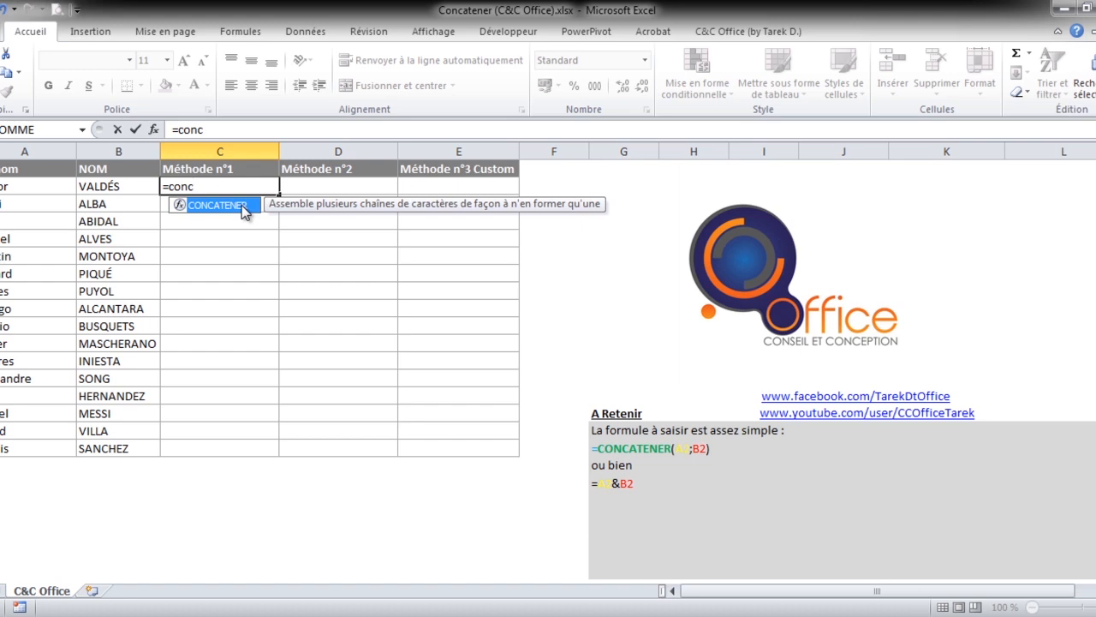
pyautogui.doubleClick(235, 208)
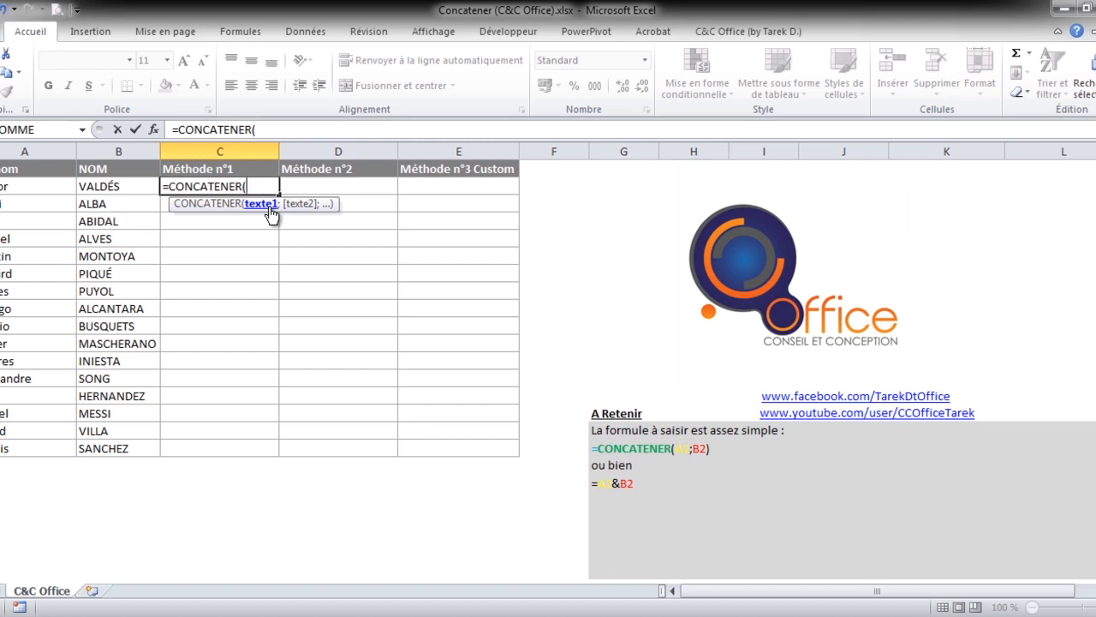
pyautogui.click(46, 185)
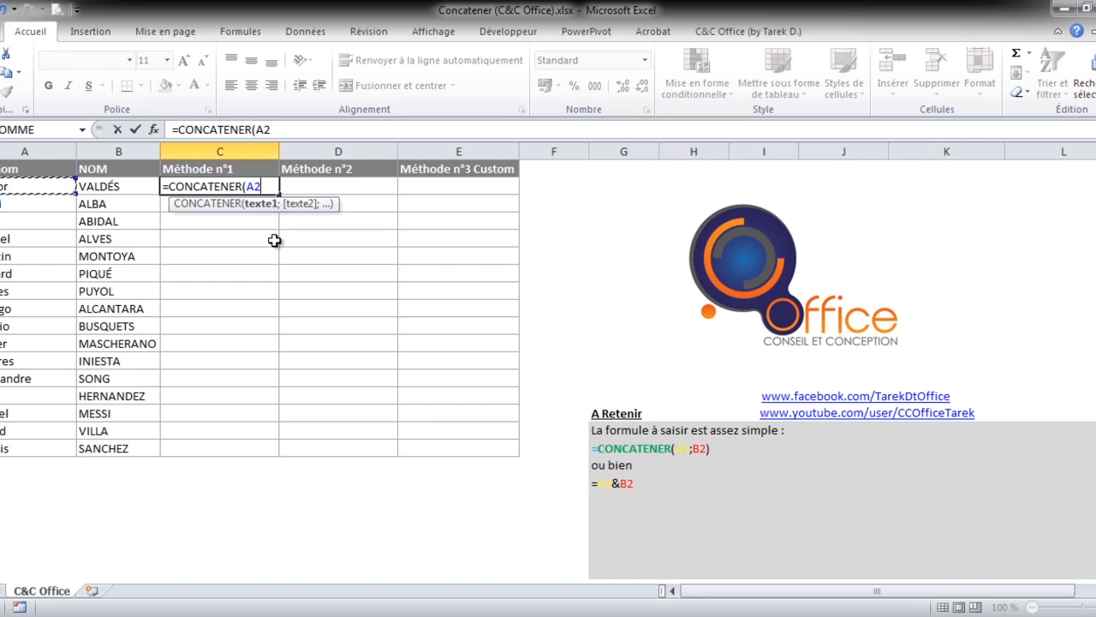
pyautogui.write(';')
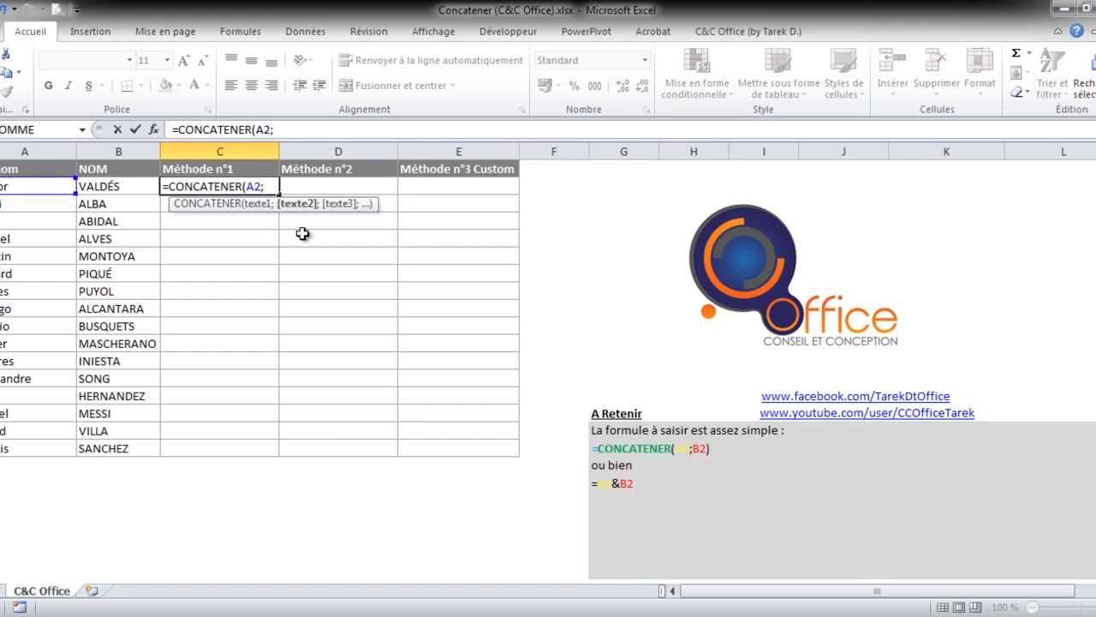
pyautogui.click(114, 185)
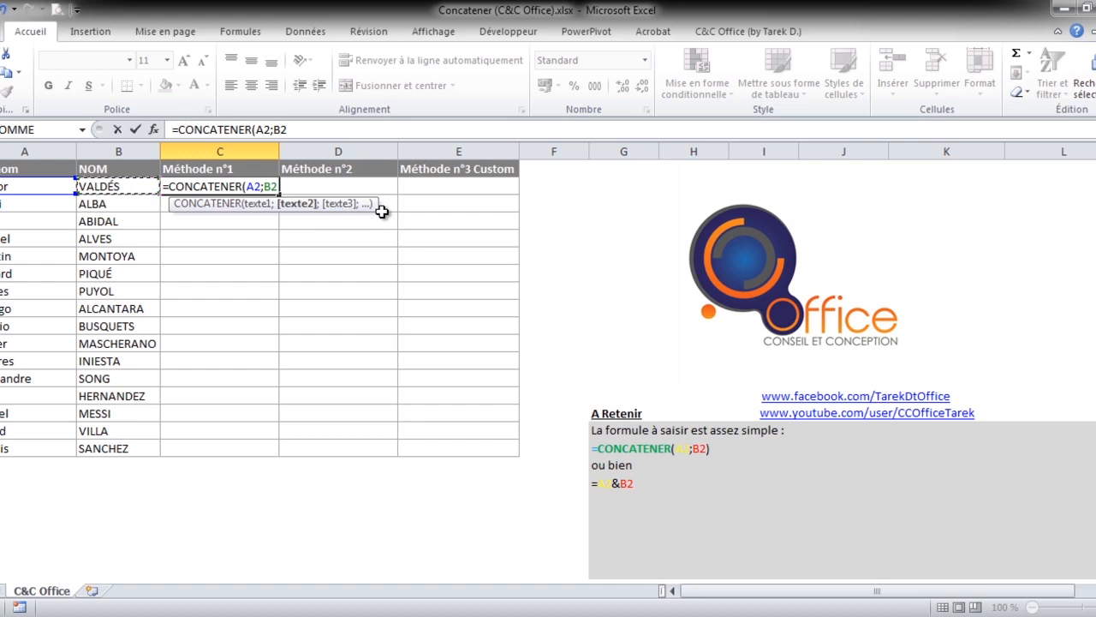
pyautogui.write(')')
pyautogui.press('Return')
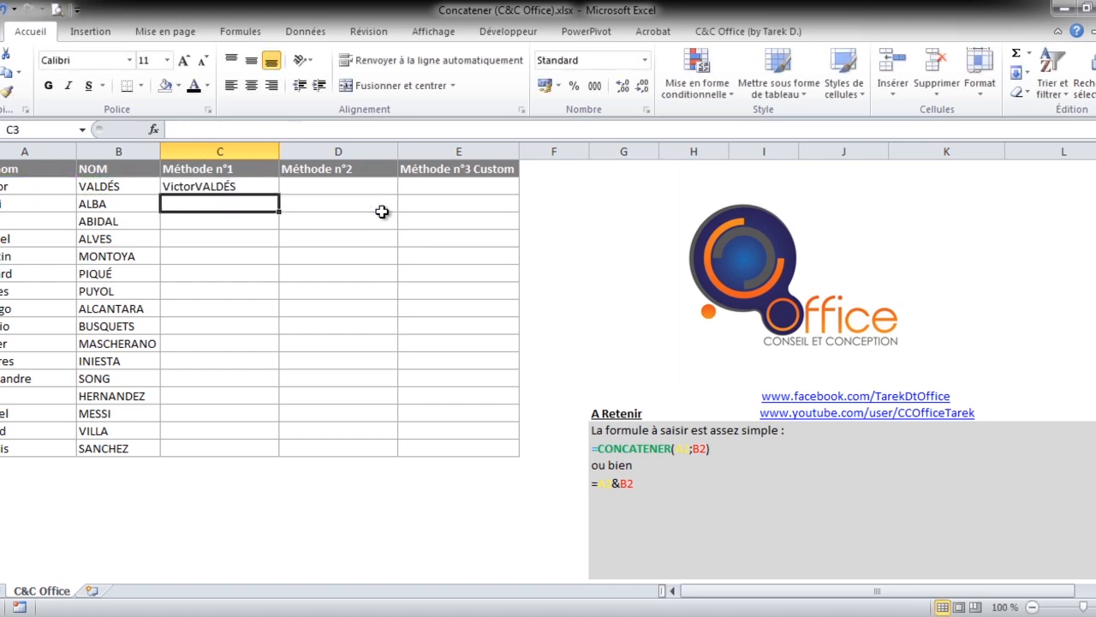
# Step: Fill the C2 formula down through C17, and clear the contents of C2:C17
pyautogui.click(261, 188)
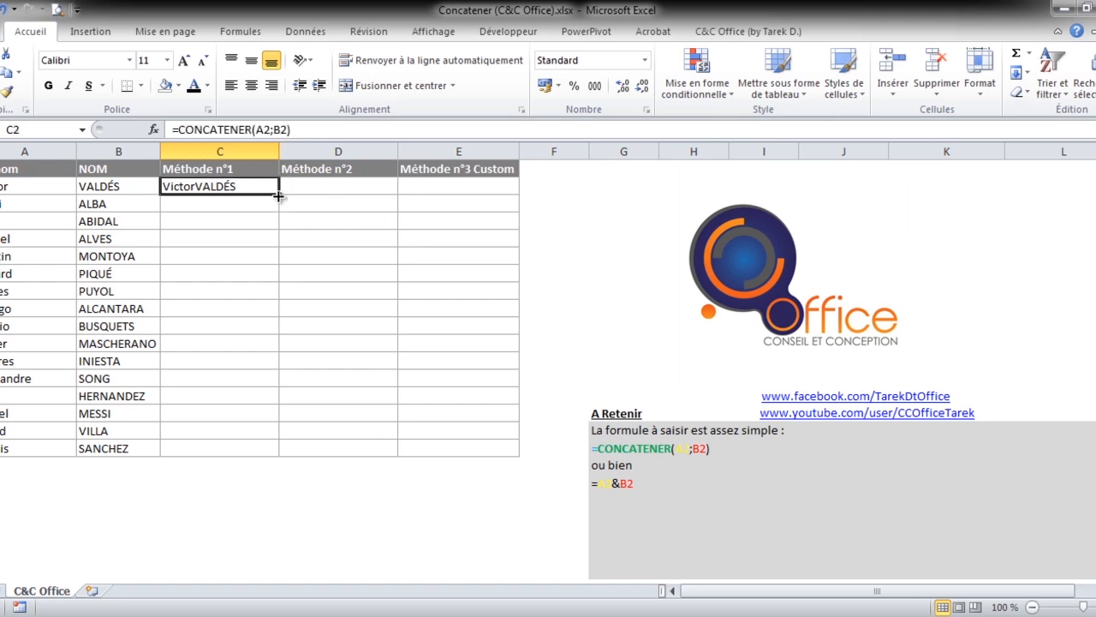
pyautogui.doubleClick(278, 195)
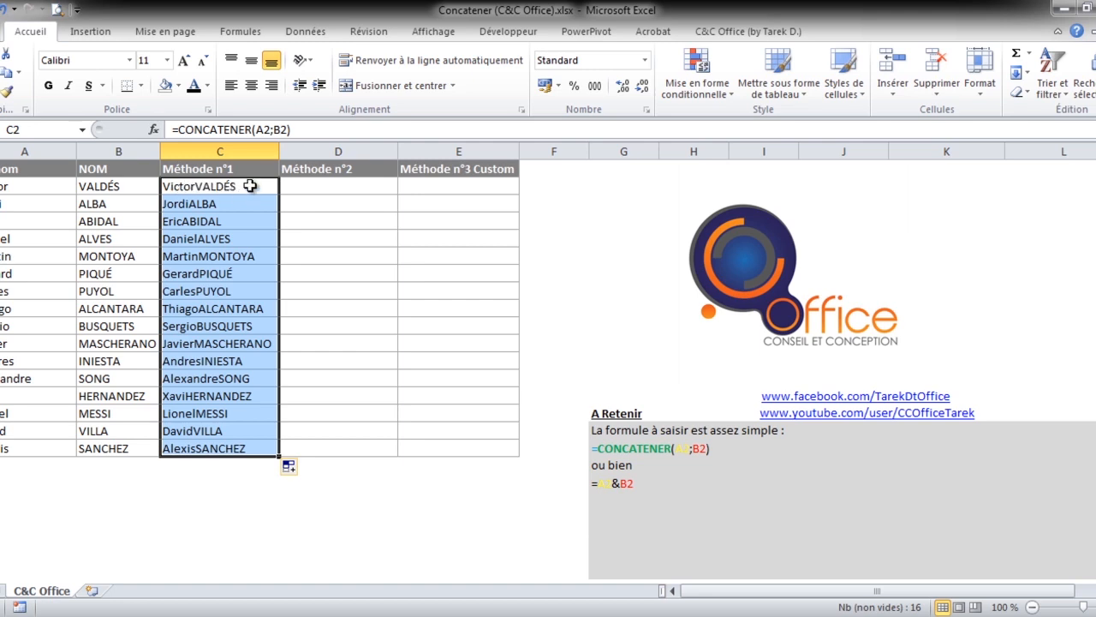
pyautogui.press('Delete')
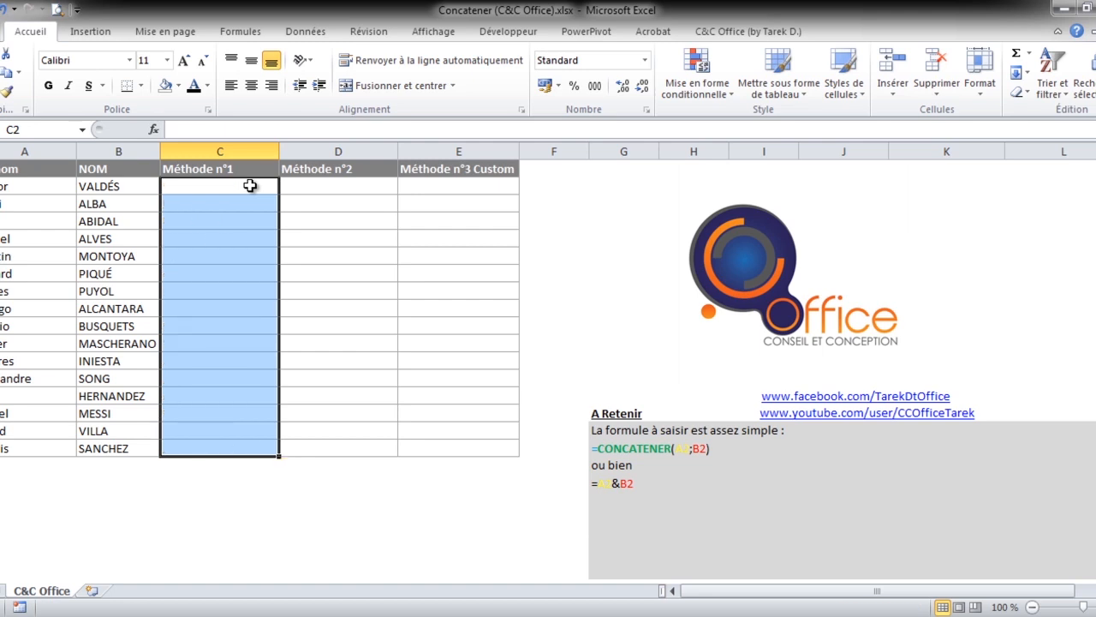
# Step: Enter =CONCATENER(A2;" ";B2) in cell C2 to join the first name and surname with a space between them
pyautogui.click(249, 186)
pyautogui.write('=')
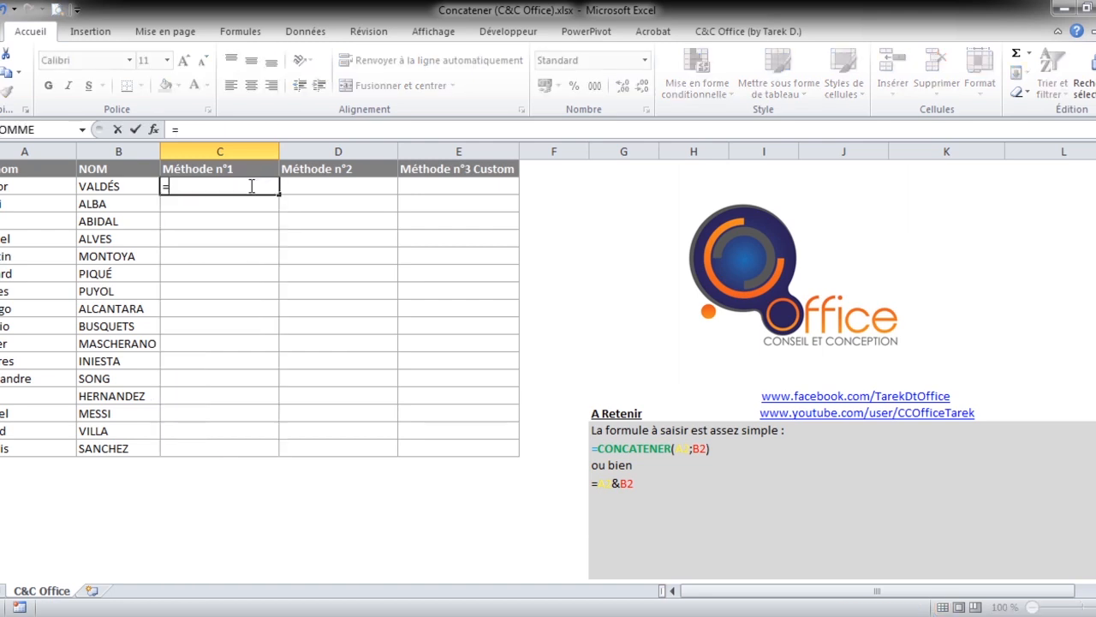
pyautogui.write('con')
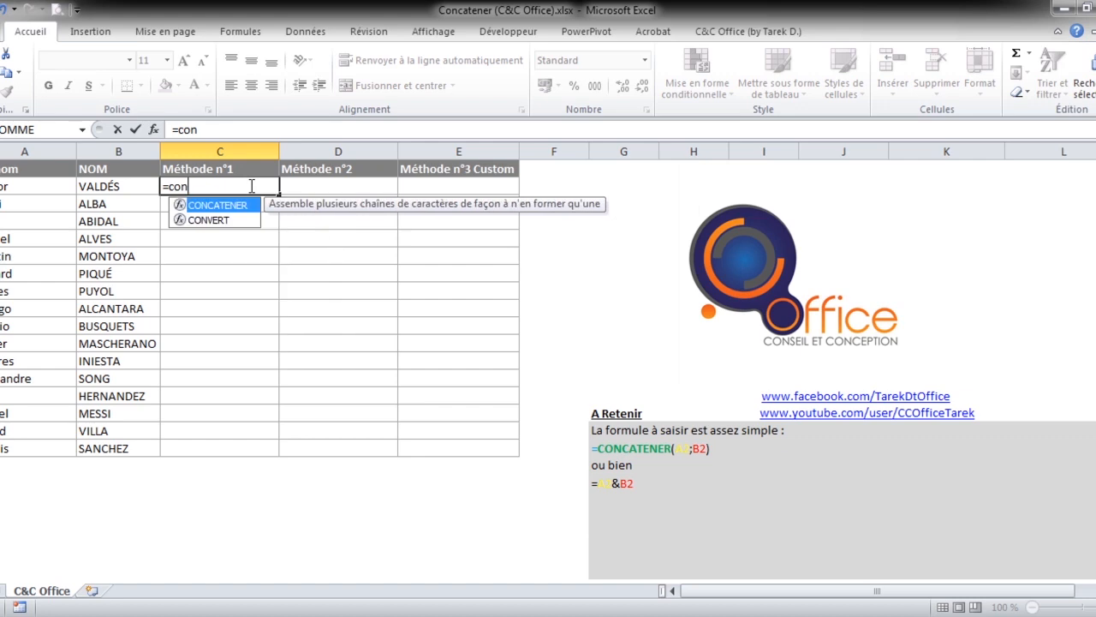
pyautogui.doubleClick(244, 207)
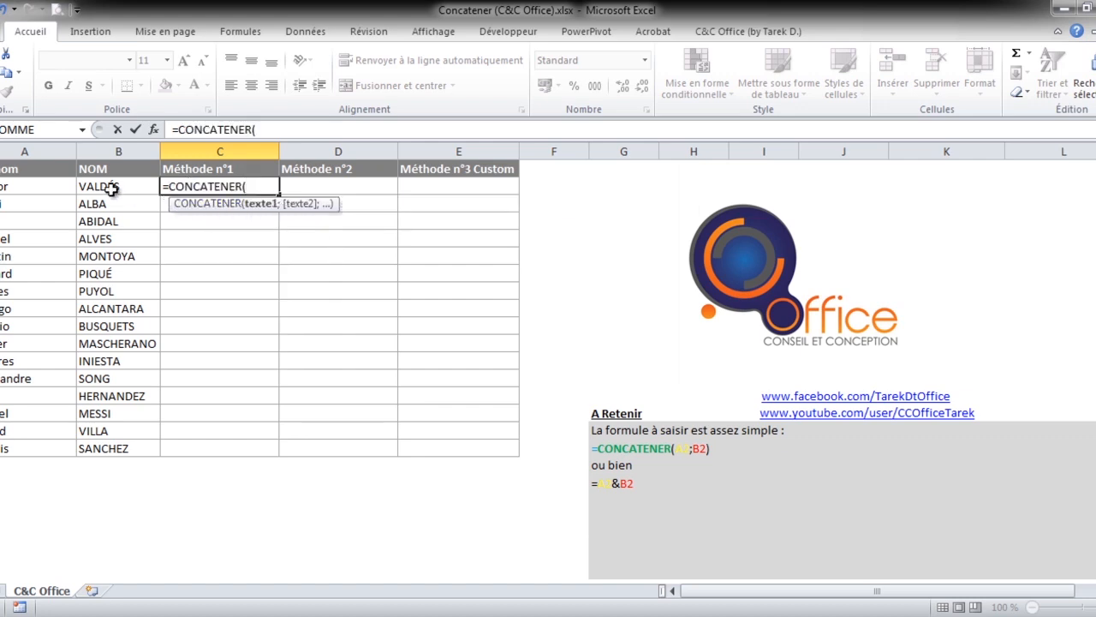
pyautogui.click(47, 187)
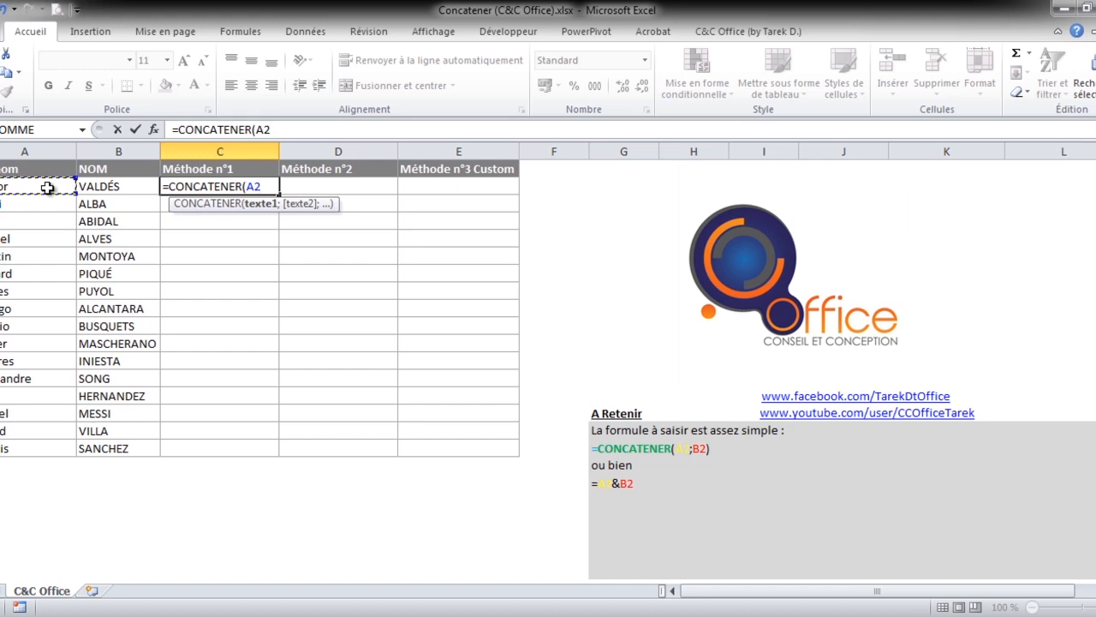
pyautogui.write(';')
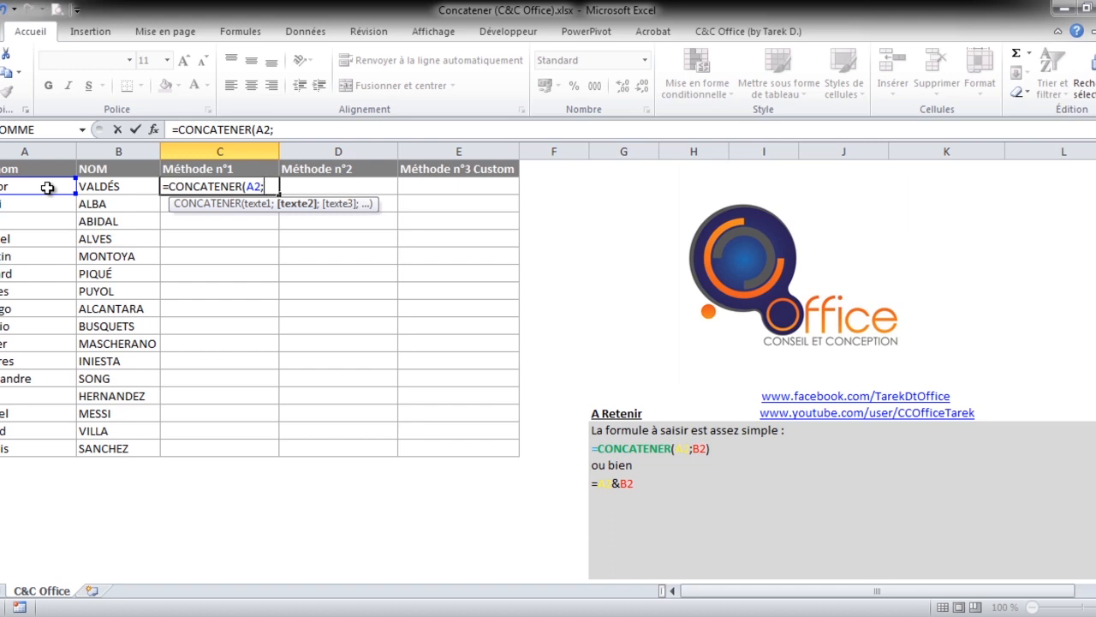
pyautogui.write('" ";')
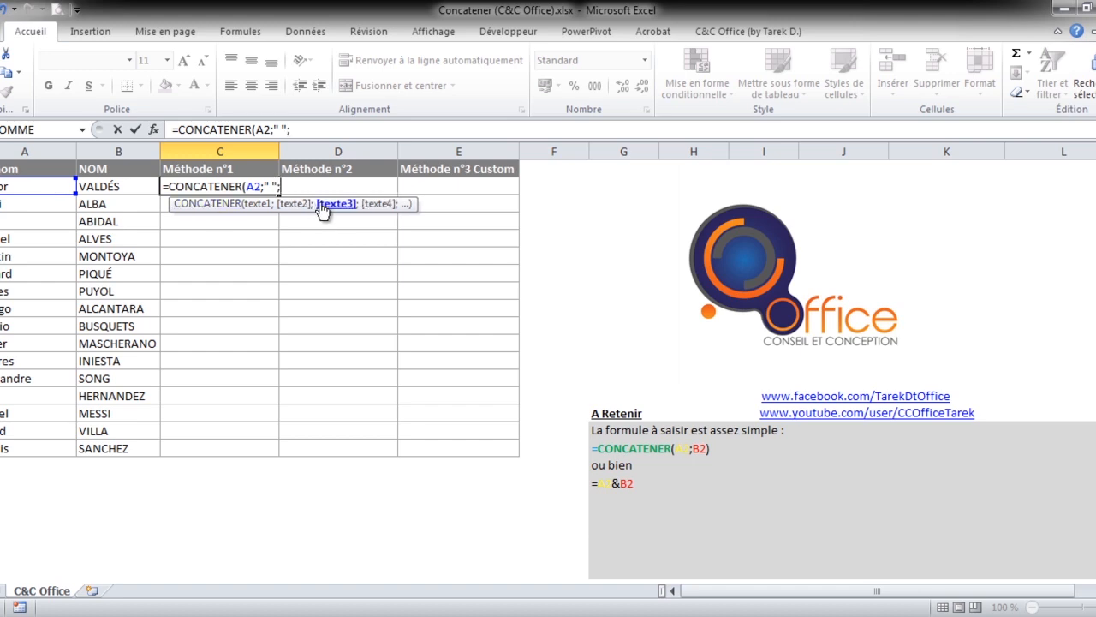
pyautogui.click(114, 186)
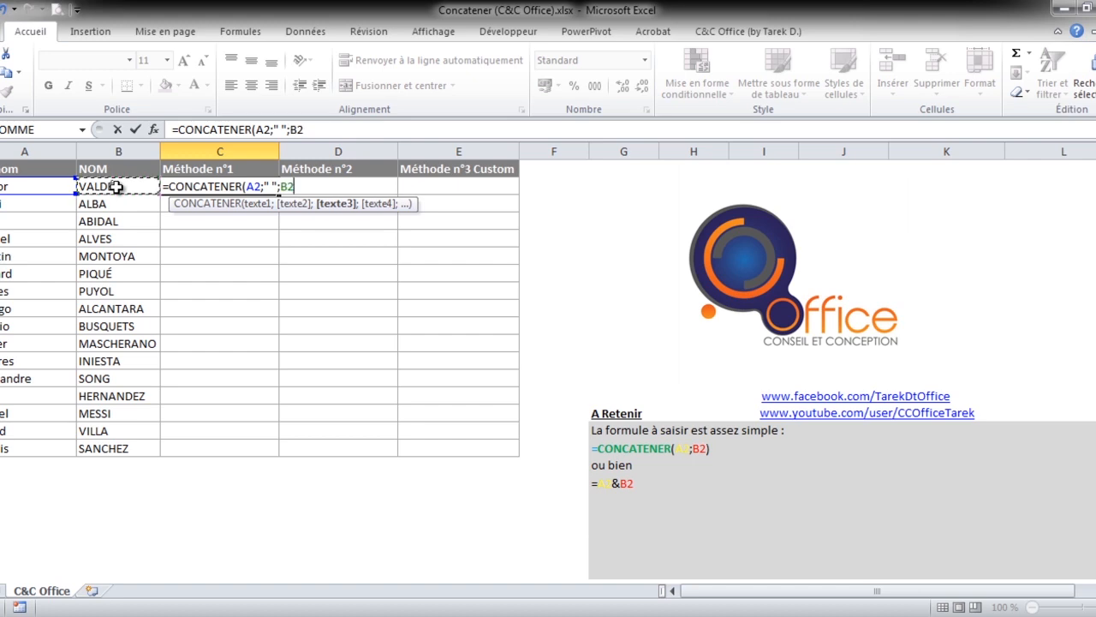
pyautogui.press('Return')
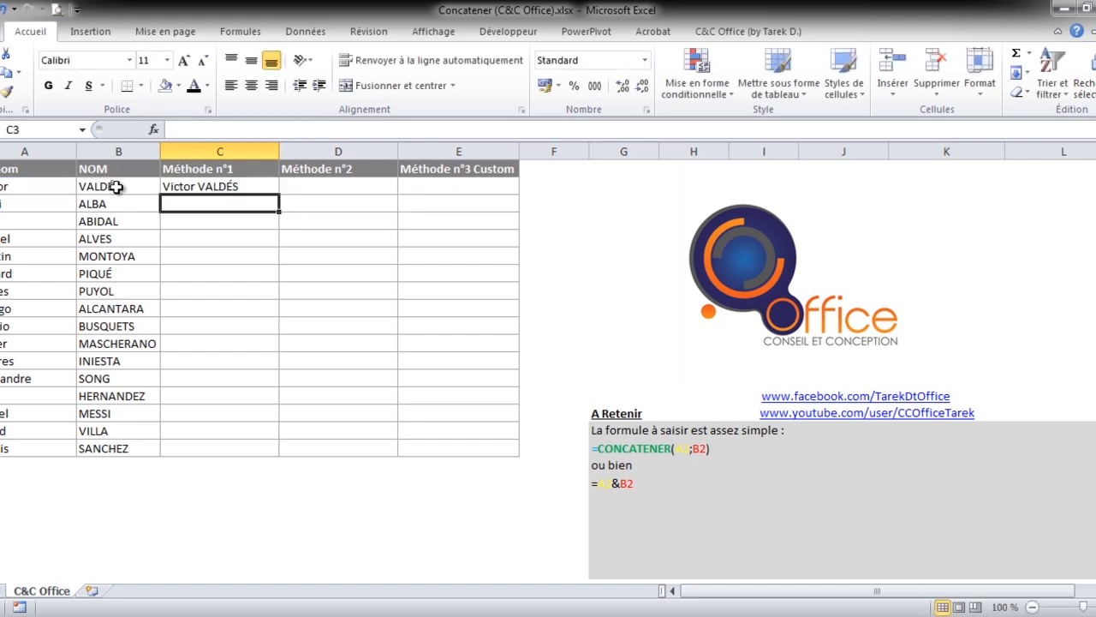
# Step: Fill the C2 formula down the Méthode n°1 column through C17
pyautogui.click(221, 188)
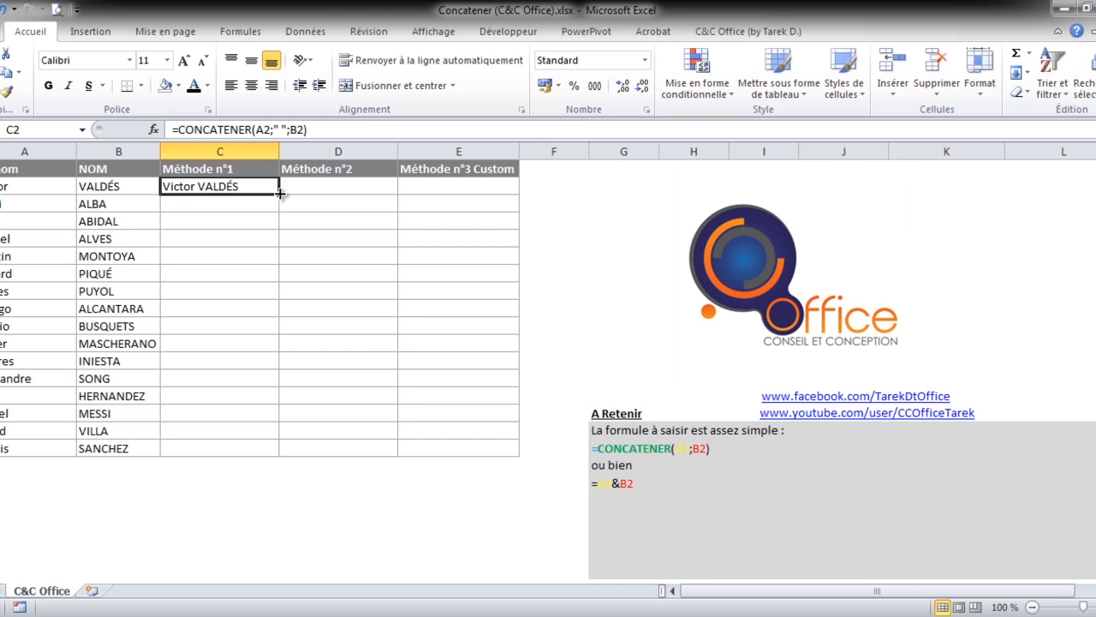
pyautogui.doubleClick(280, 193)
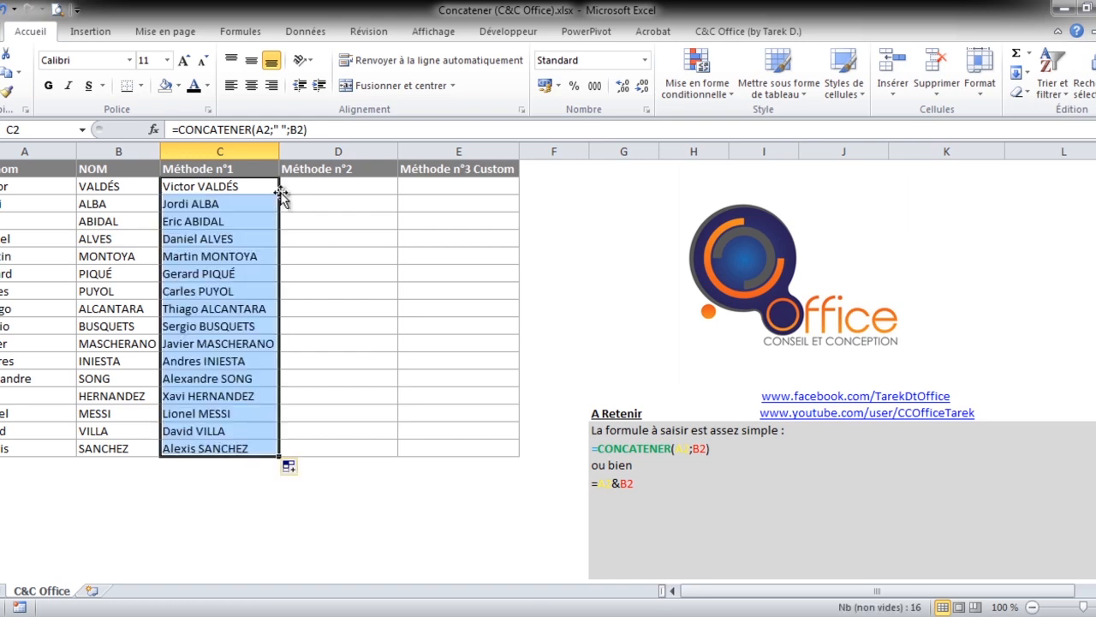
pyautogui.click(251, 480)
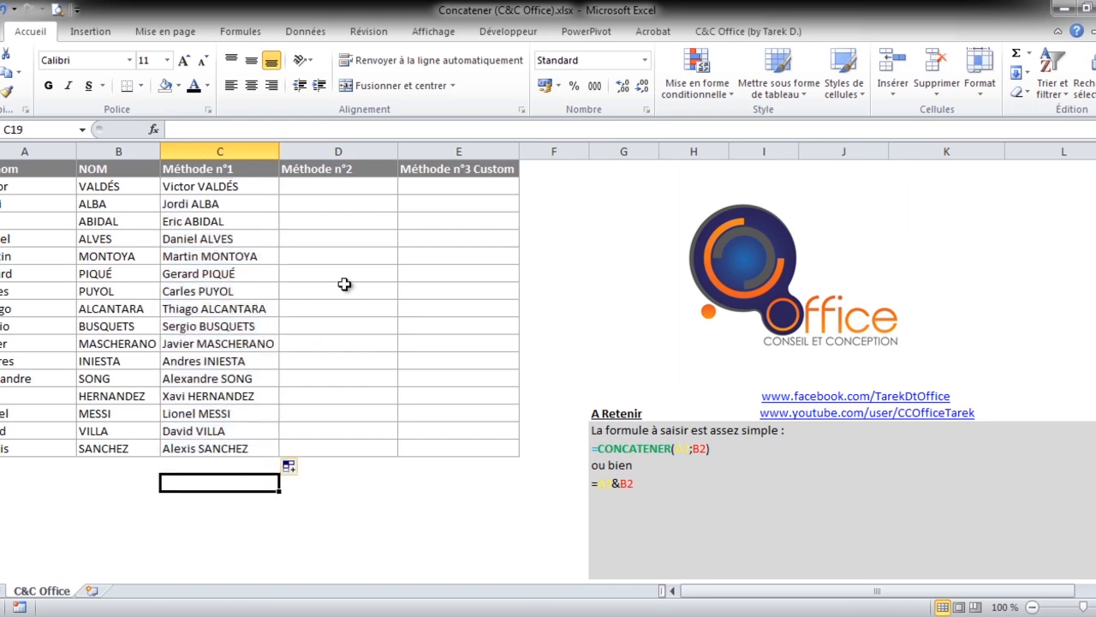
# Step: Enter the formula =A2&B2 in cell D2 under Méthode n°2, dismissing the notification that pops up
pyautogui.click(342, 185)
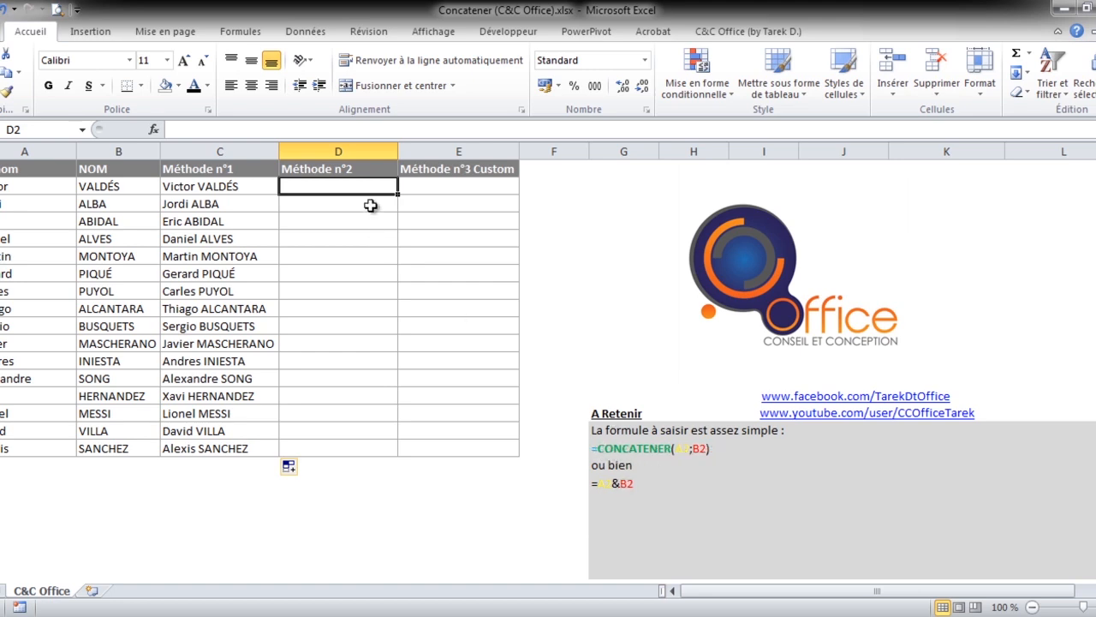
pyautogui.write('=')
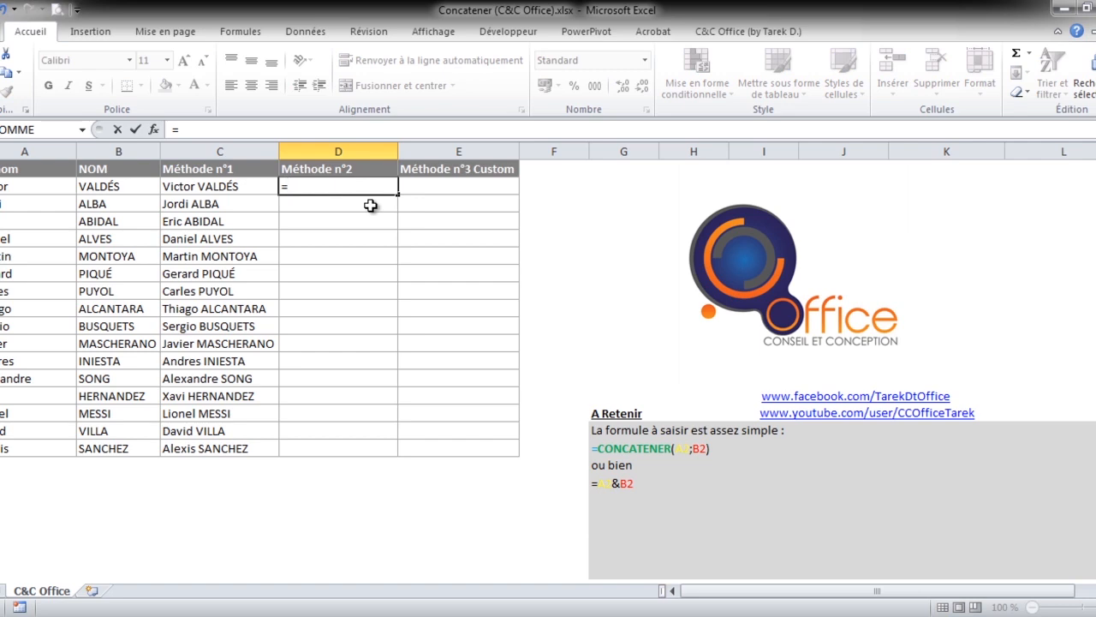
pyautogui.click(43, 187)
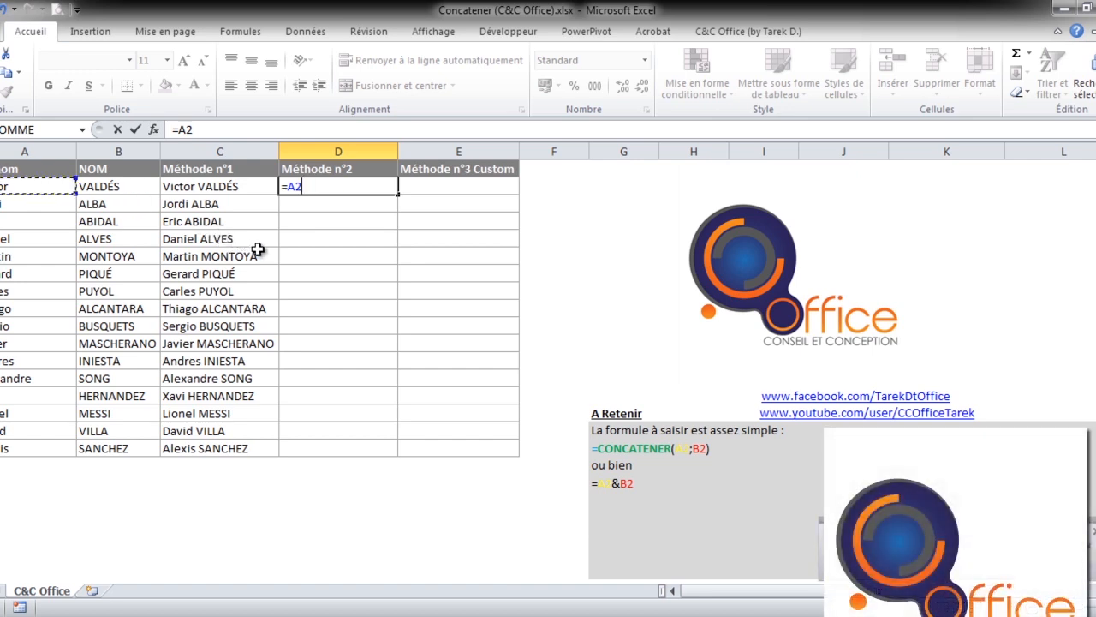
pyautogui.click(1094, 533)
pyautogui.click(317, 185)
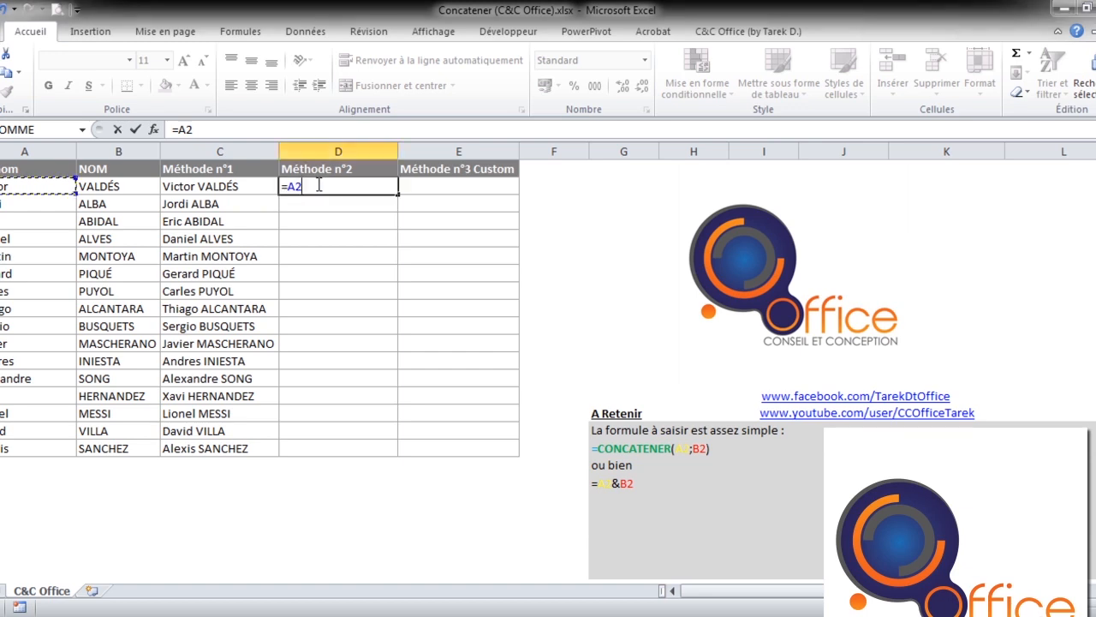
pyautogui.write('&')
pyautogui.click(135, 185)
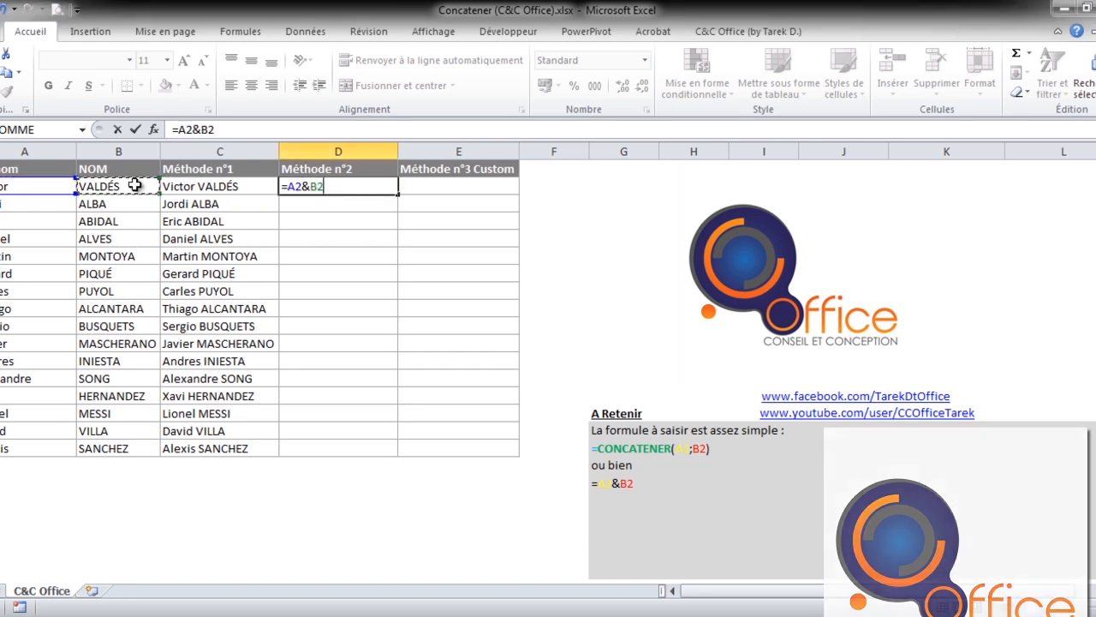
pyautogui.press('Return')
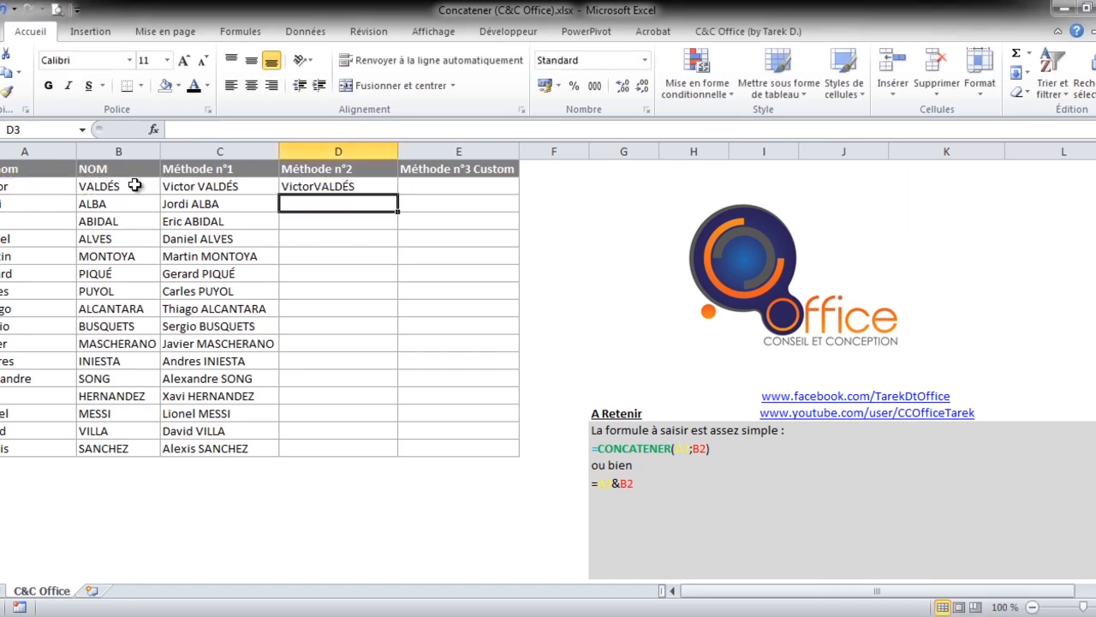
# Step: Fill the D2 formula down the Méthode n°2 column through D17 and reselect D2
pyautogui.click(351, 189)
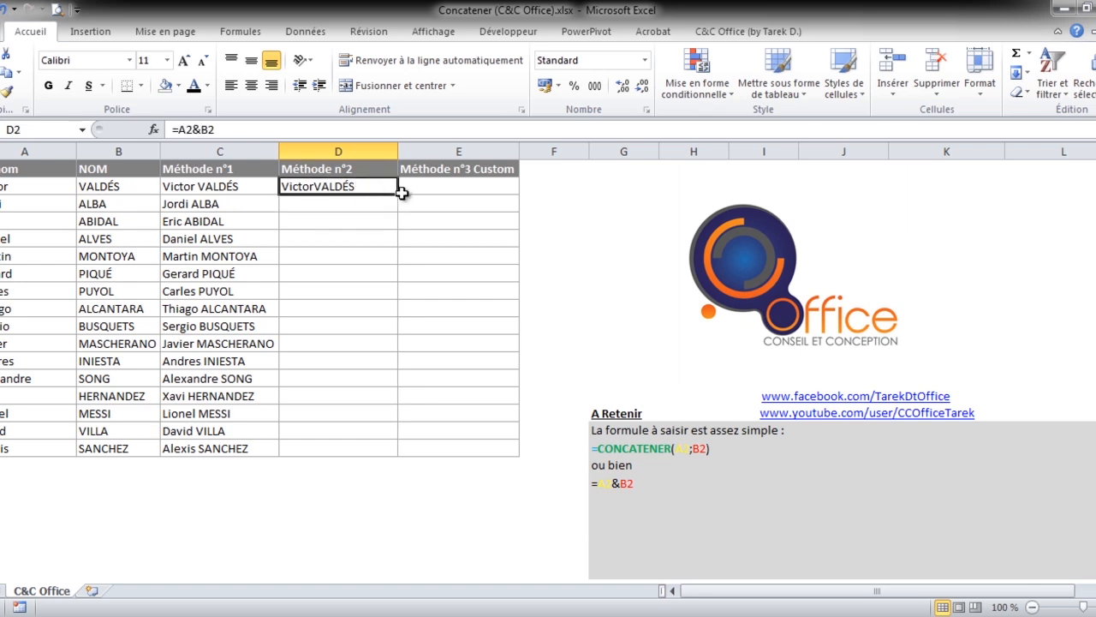
pyautogui.doubleClick(399, 196)
pyautogui.click(334, 189)
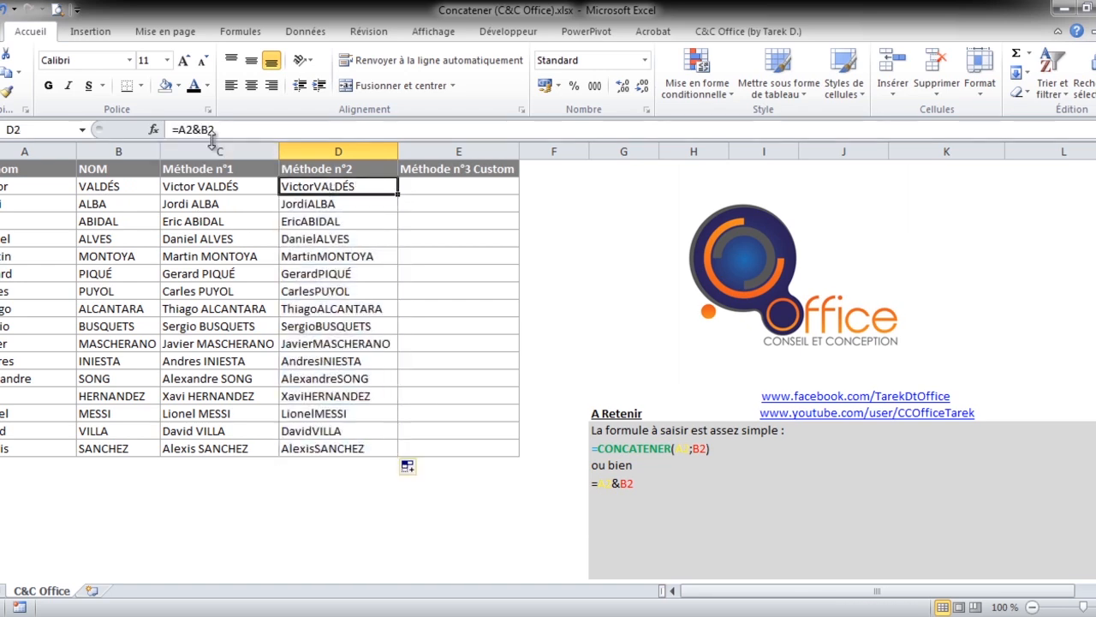
# Step: Clear the Méthode n°2 results from D2 through D17
pyautogui.click(202, 129)
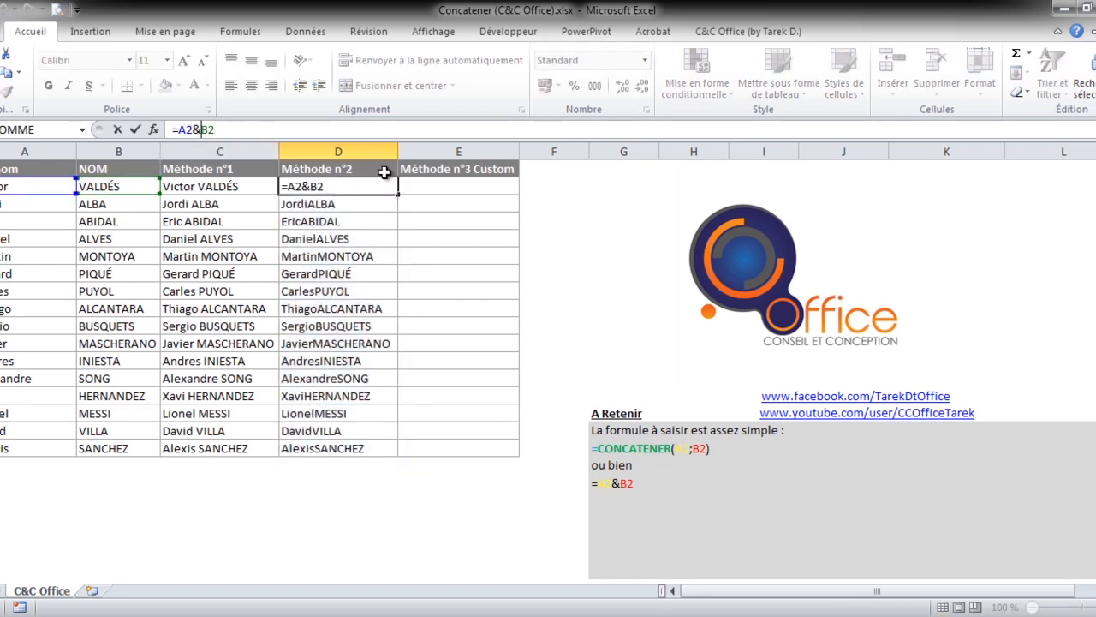
pyautogui.press('Escape')
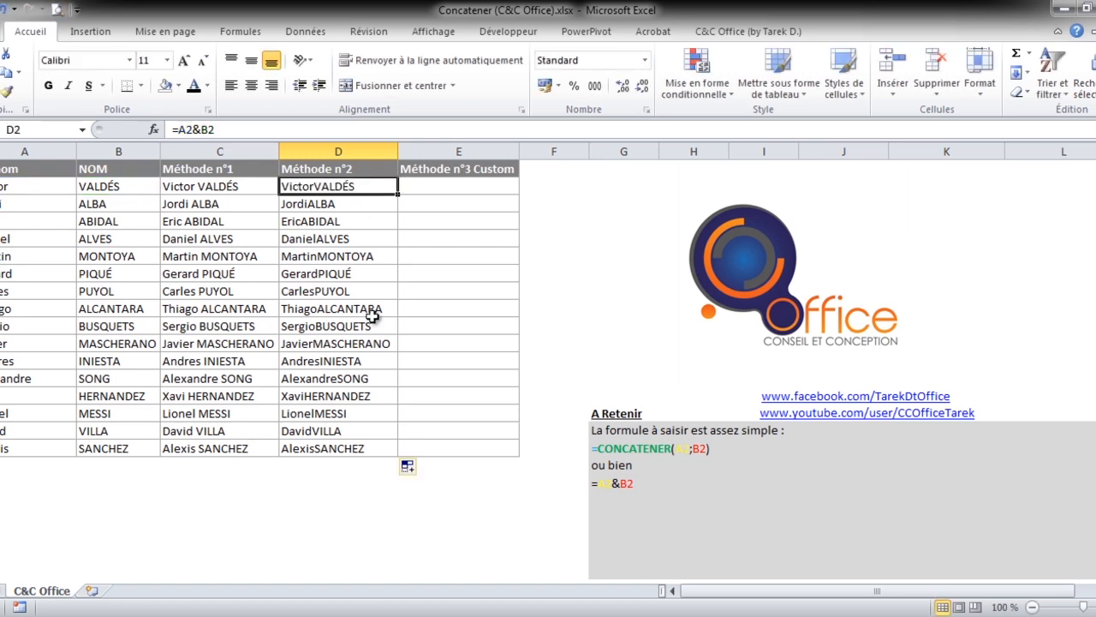
pyautogui.keyDown('shift'); pyautogui.click(377, 447); pyautogui.keyUp('shift')
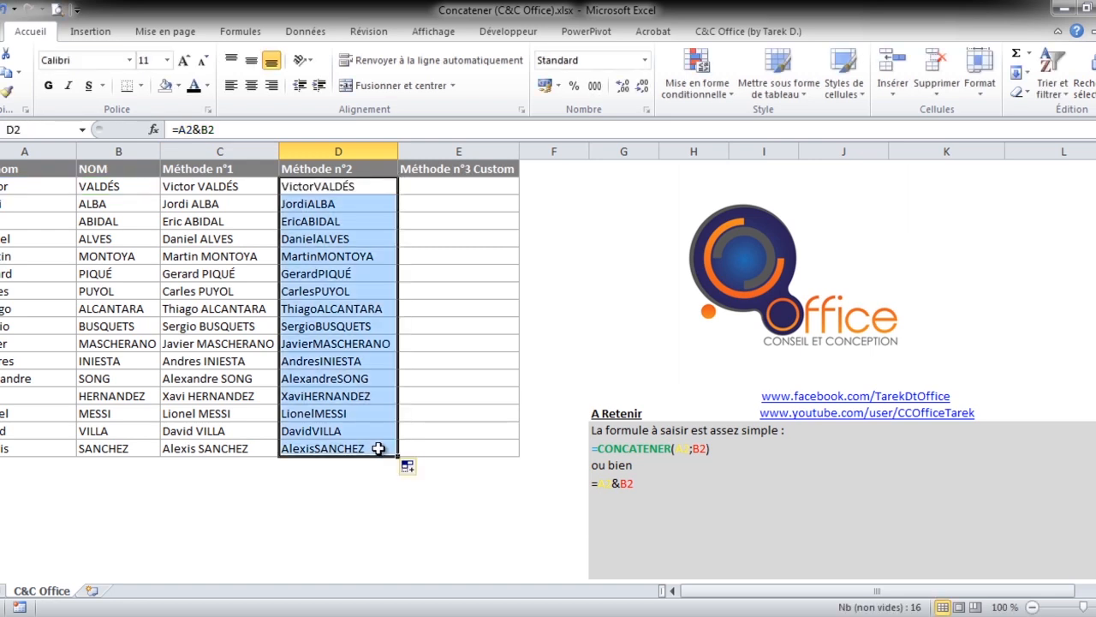
pyautogui.press('Delete')
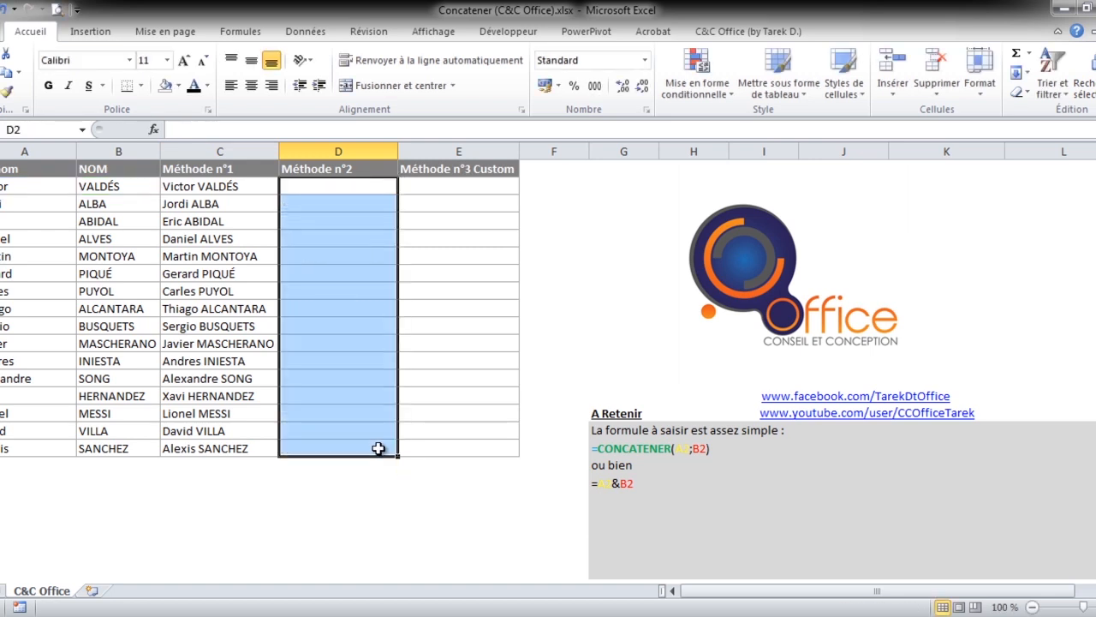
# Step: Enter the formula =A2&" "&B2 in cell D2 to join the first name and surname with a space
pyautogui.click(319, 187)
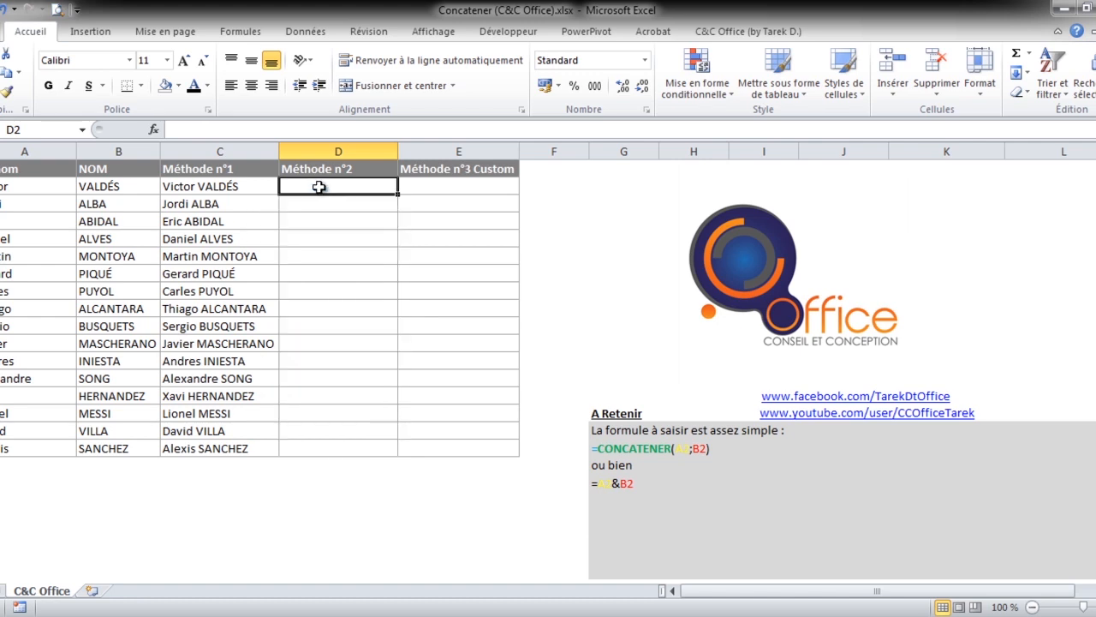
pyautogui.write('=')
pyautogui.click(54, 183)
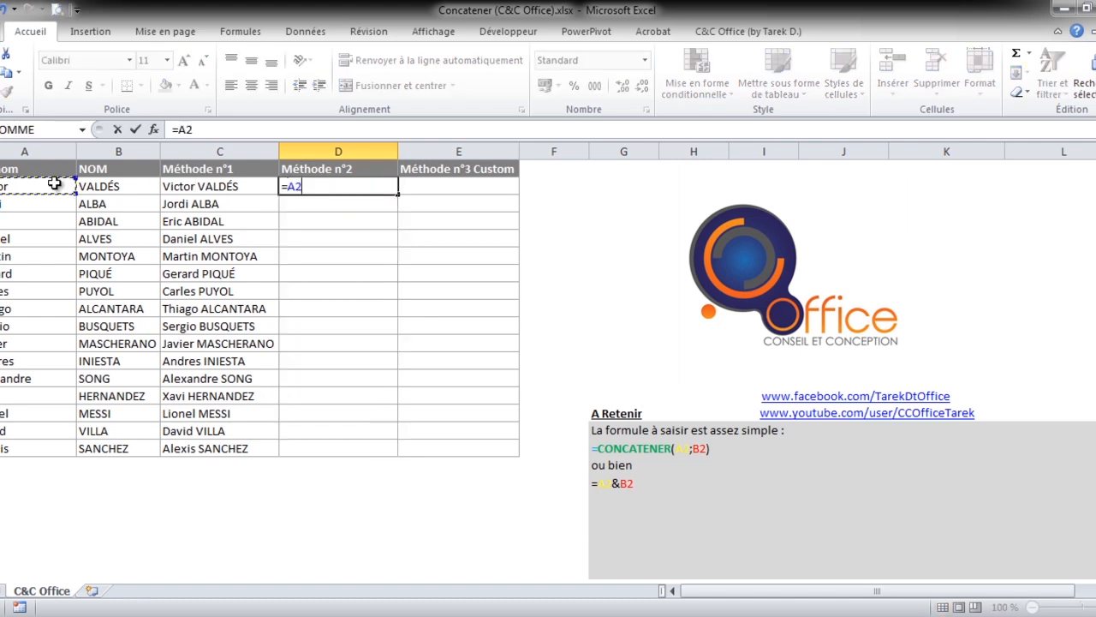
pyautogui.write('&')
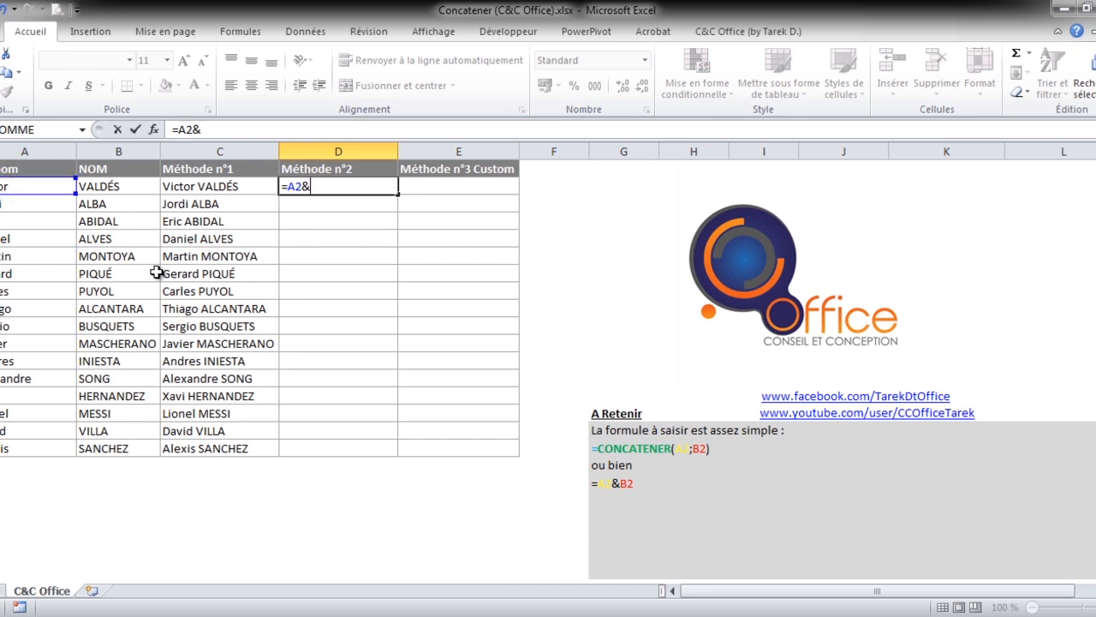
pyautogui.write('" "&')
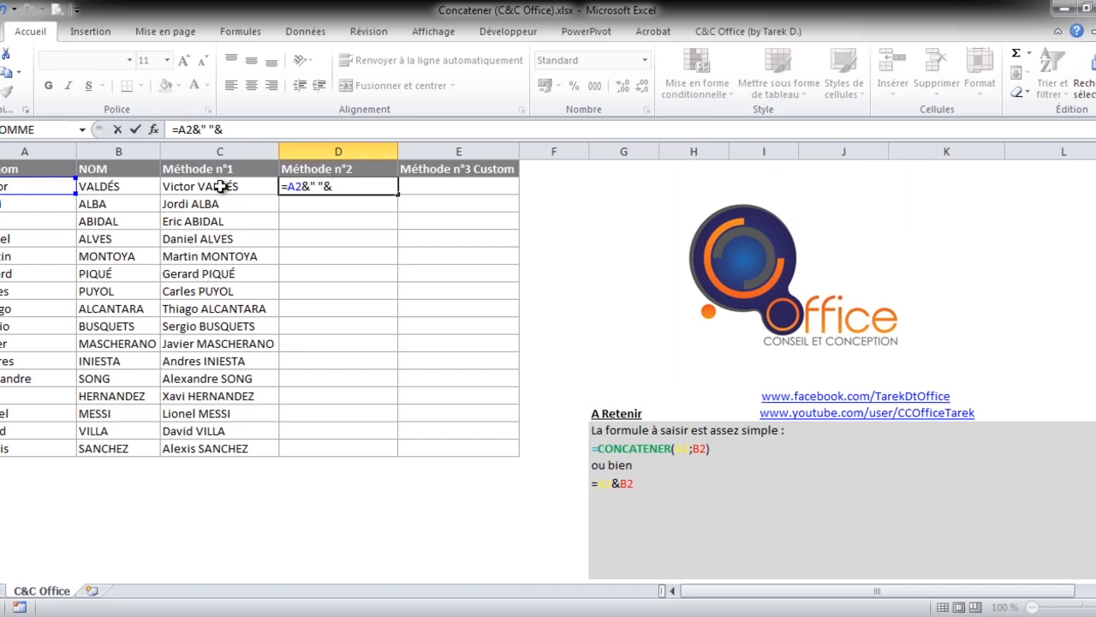
pyautogui.click(142, 189)
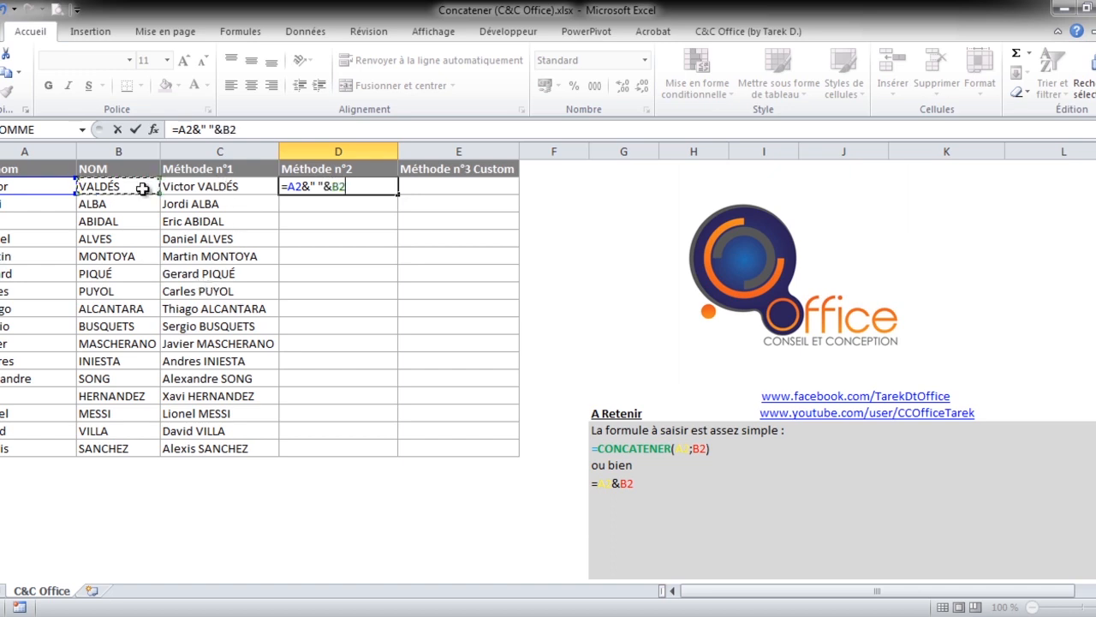
pyautogui.press('Return')
# Step: Fill the D2 formula down the Méthode n°2 column through D17
pyautogui.click(205, 188)
pyautogui.click(341, 182)
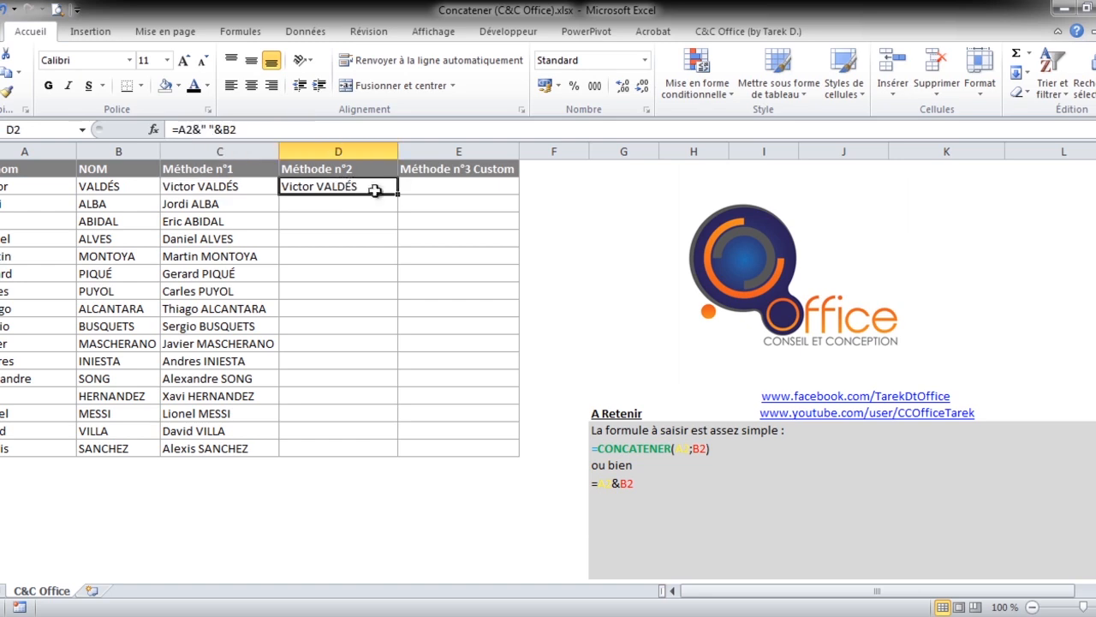
pyautogui.doubleClick(398, 196)
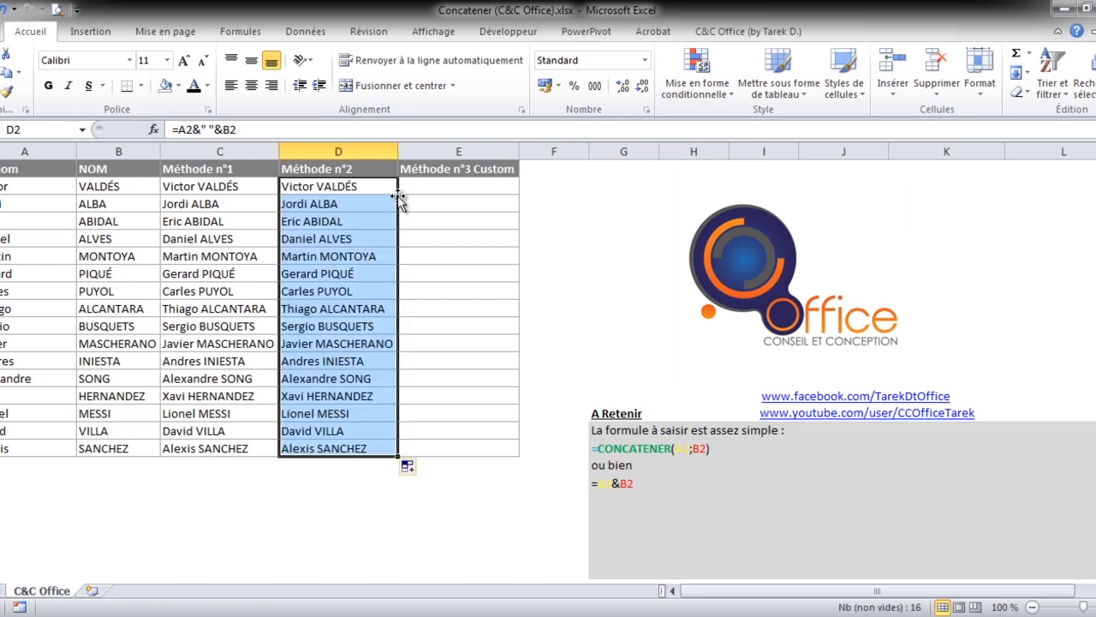
# Step: Reveal the hidden ATTENTION note under the A Retenir formulas in black text and colour its closing " " quotes red
pyautogui.moveTo(625, 509); pyautogui.dragTo(634, 579)
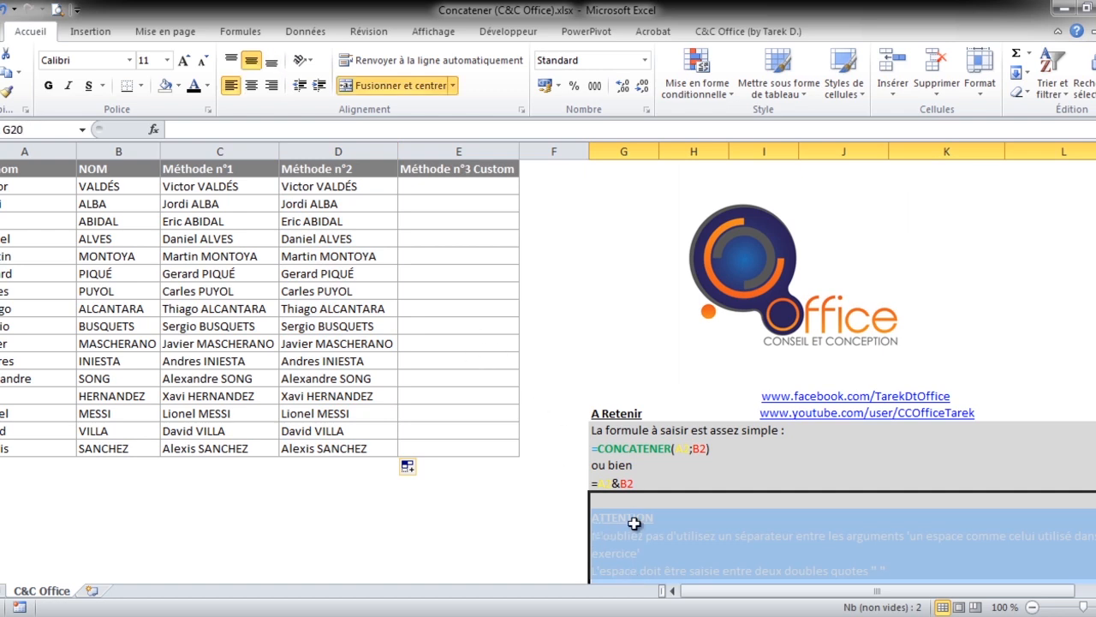
pyautogui.click(518, 533)
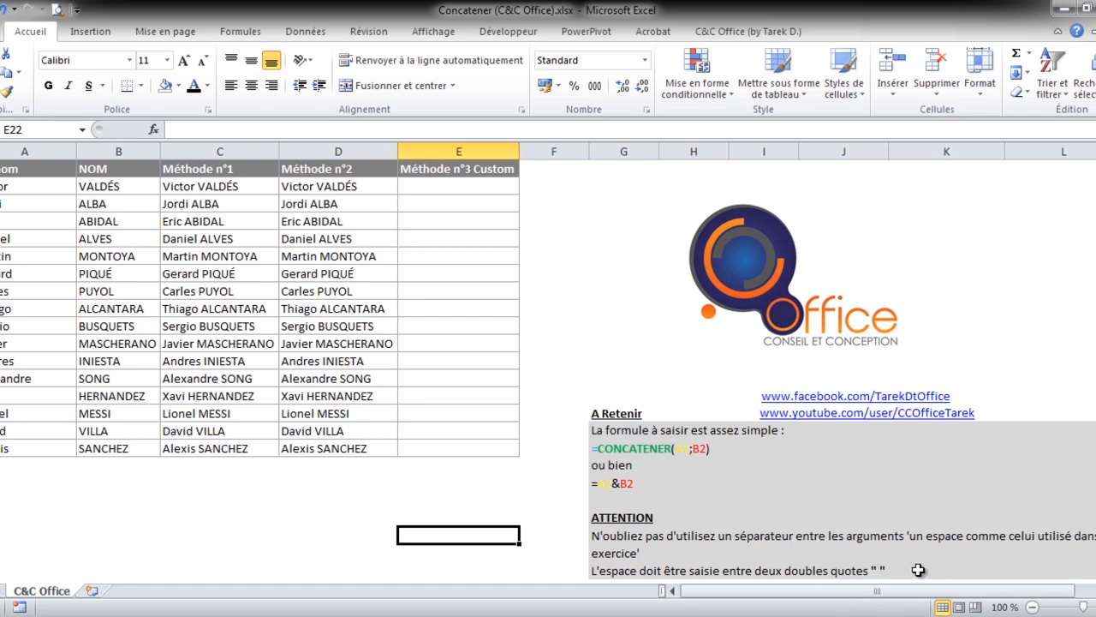
pyautogui.doubleClick(873, 568)
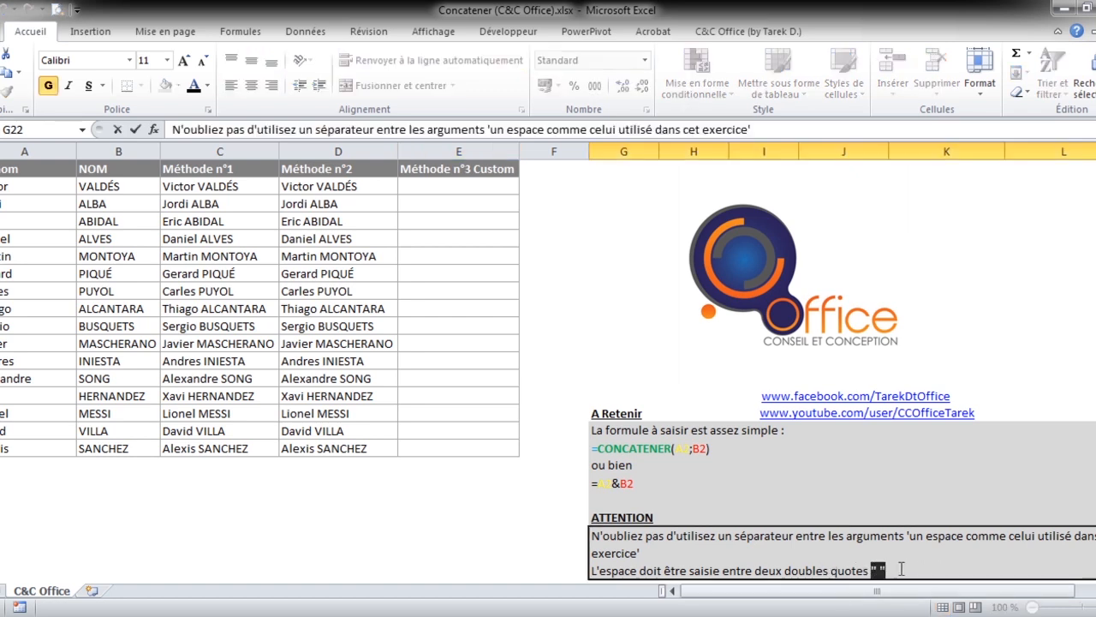
pyautogui.click(207, 85)
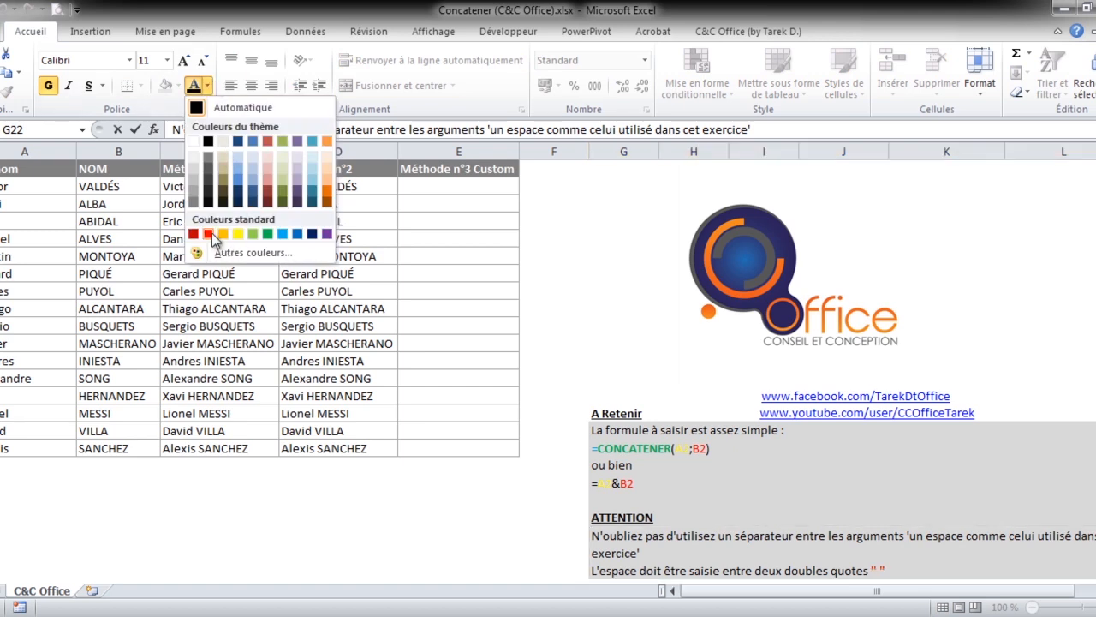
pyautogui.click(209, 234)
pyautogui.click(445, 517)
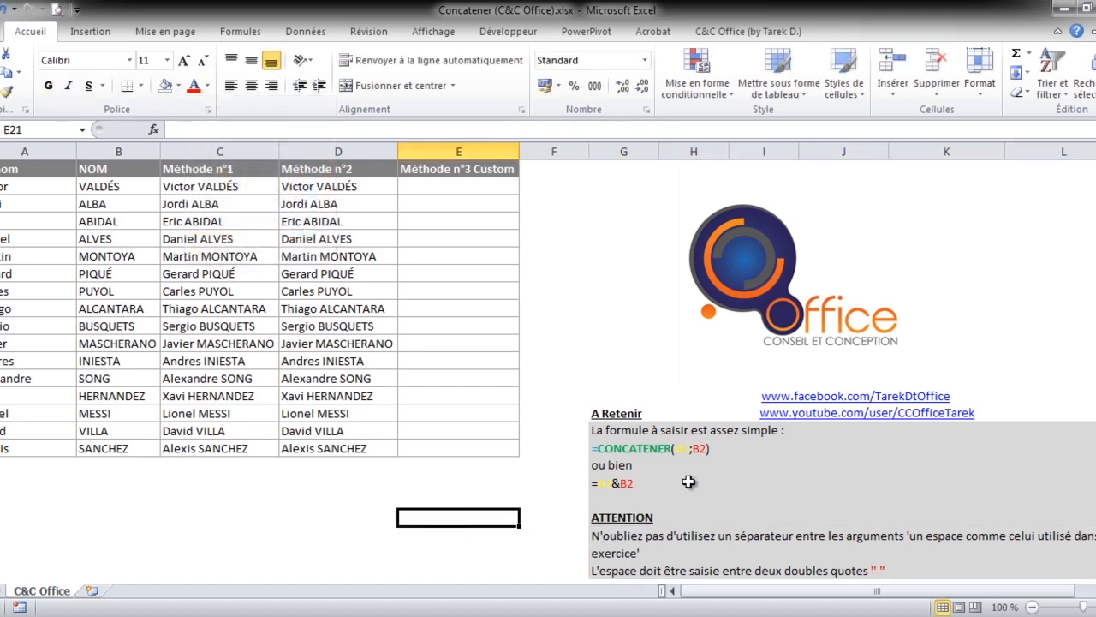